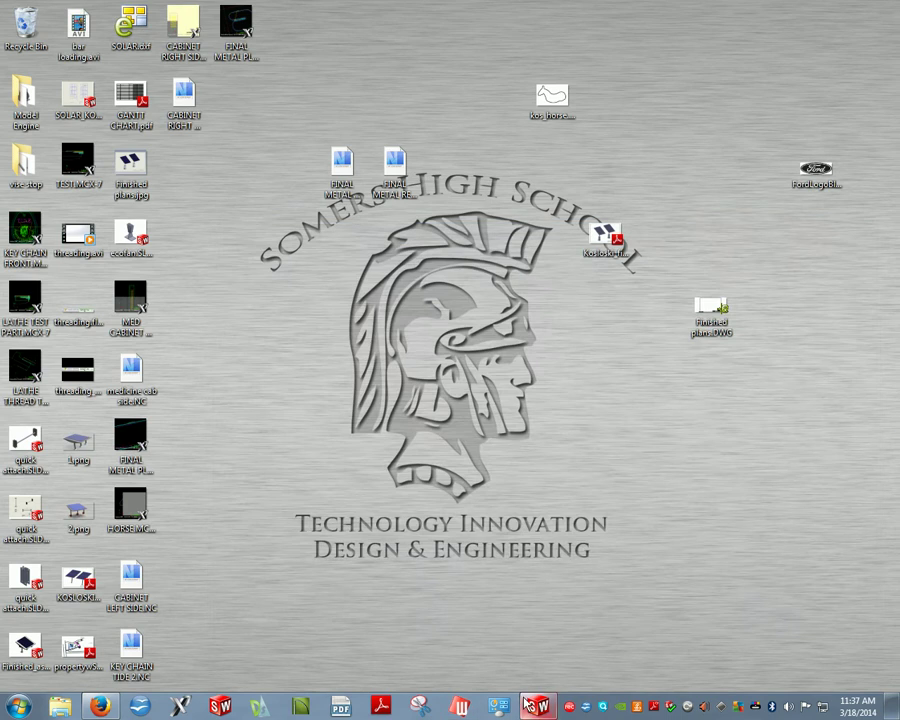
Step: Preview Bar 500 lb loading.docx in eBackpack and scroll through its bar requirements
left_click(104, 707)
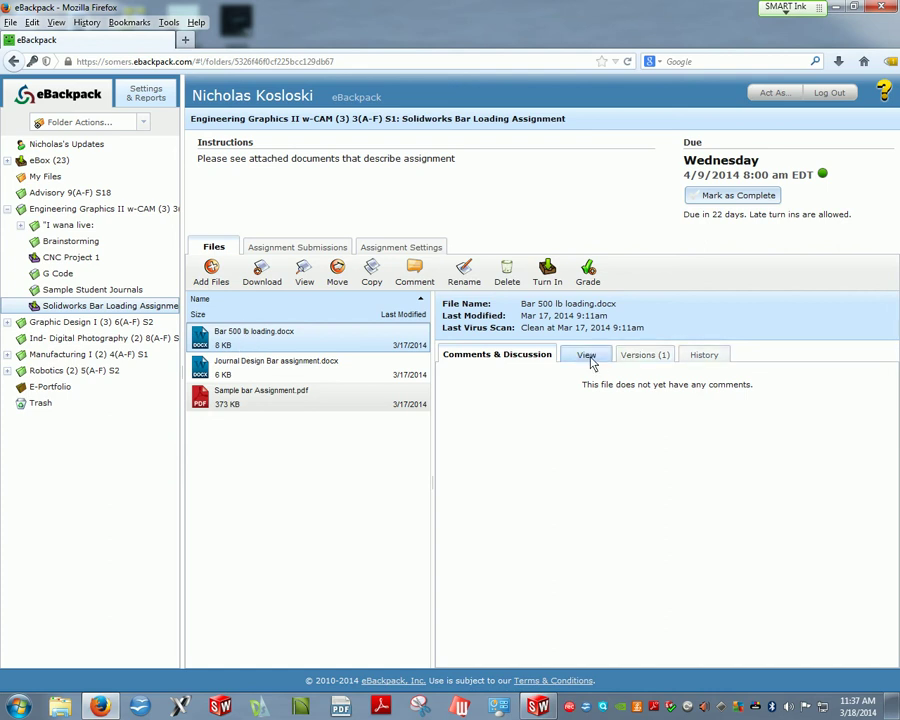
left_click(588, 358)
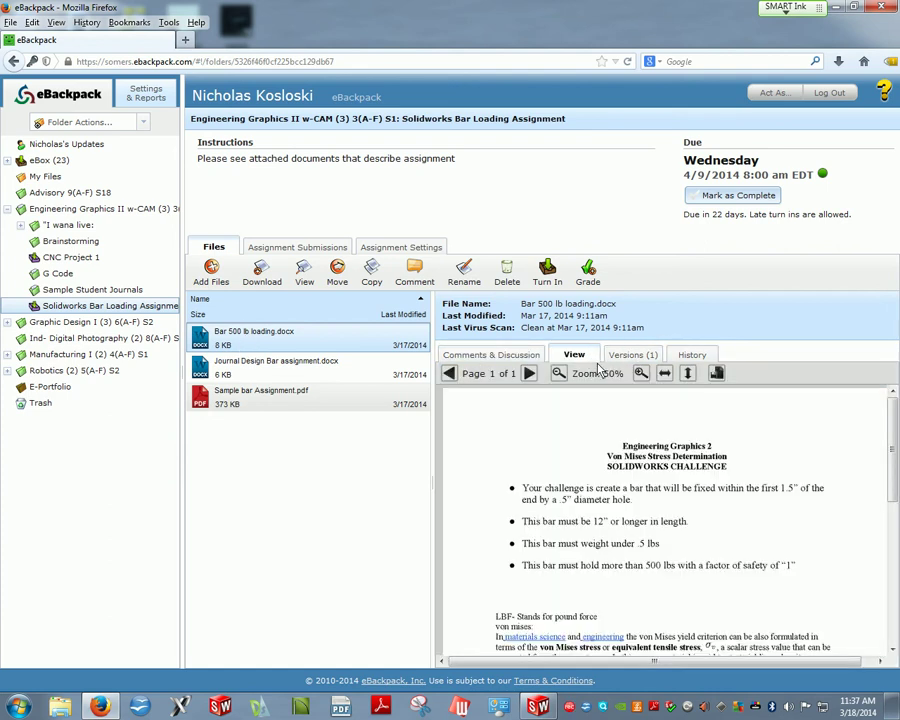
scroll(616, 448, "down", 1)
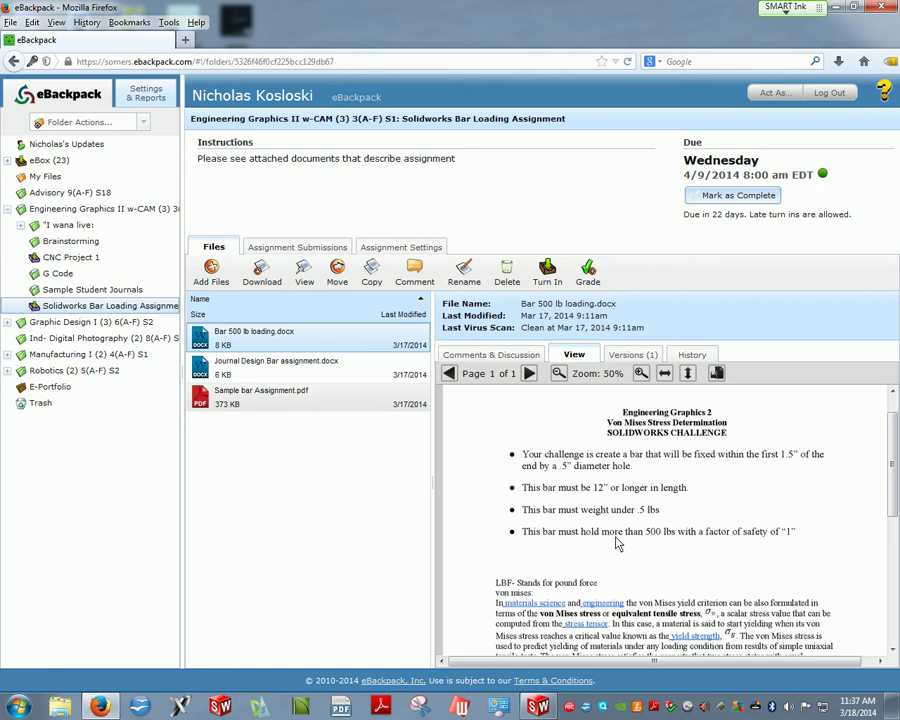
Step: Create a new blank part document in SolidWorks
left_click(538, 707)
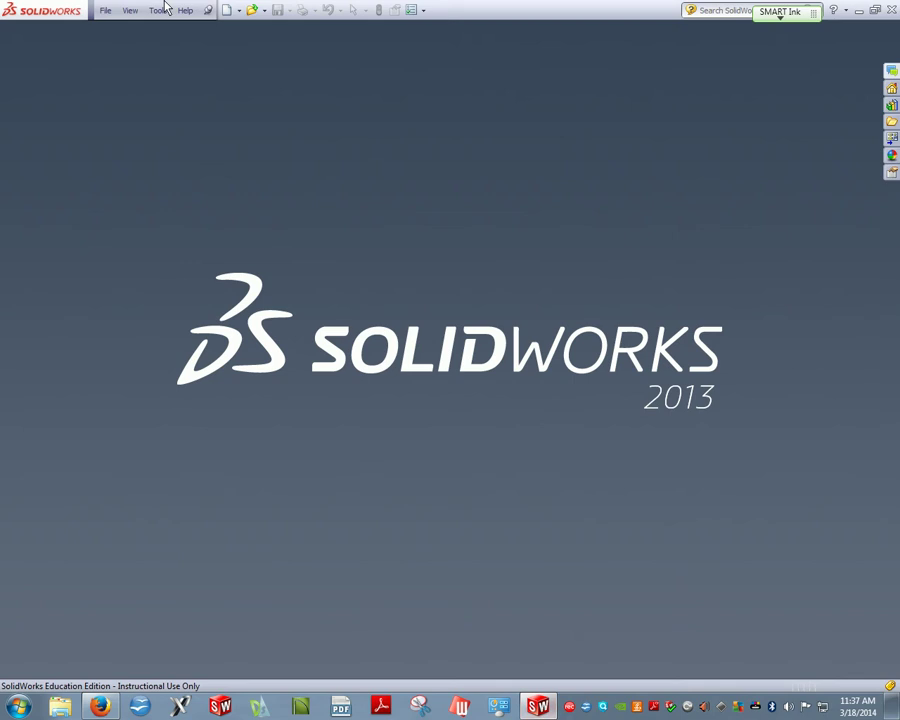
left_click(105, 10)
left_click(122, 30)
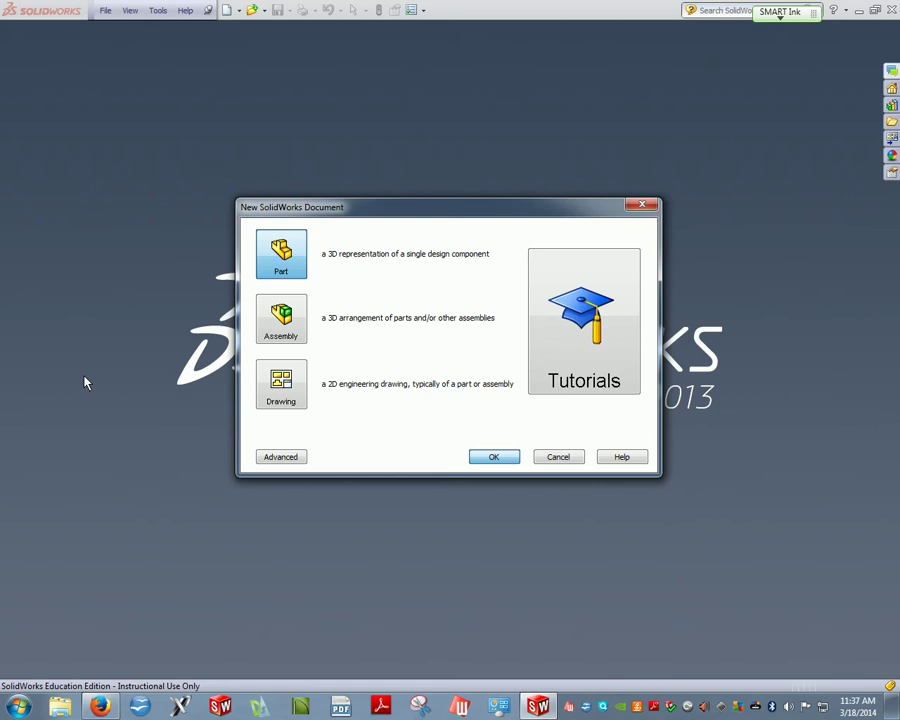
key("Return")
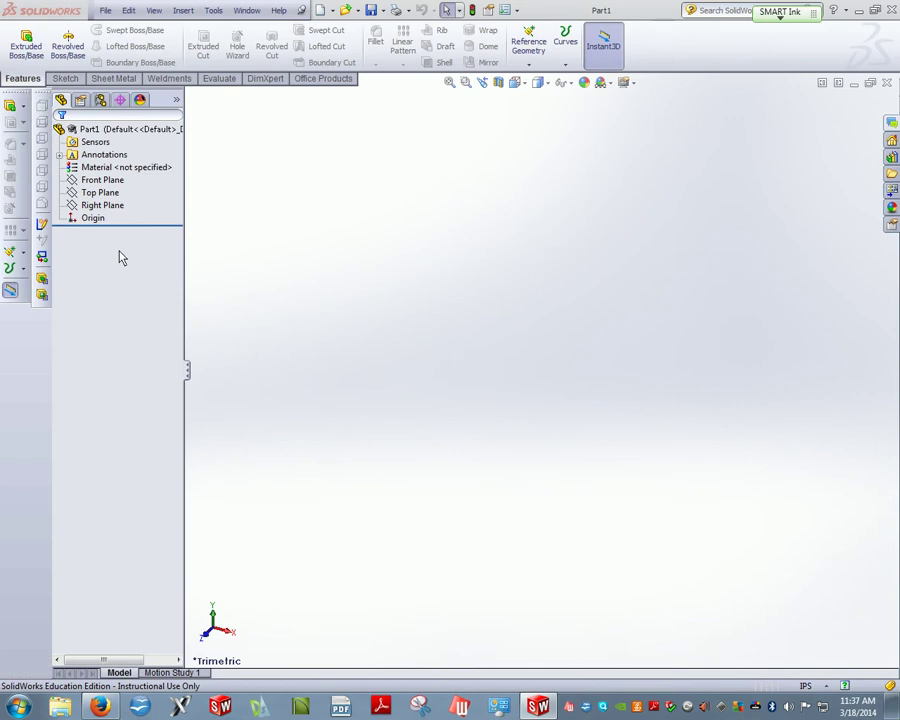
Step: Select the Right Plane and bring up the standard view orientations
left_click(116, 193)
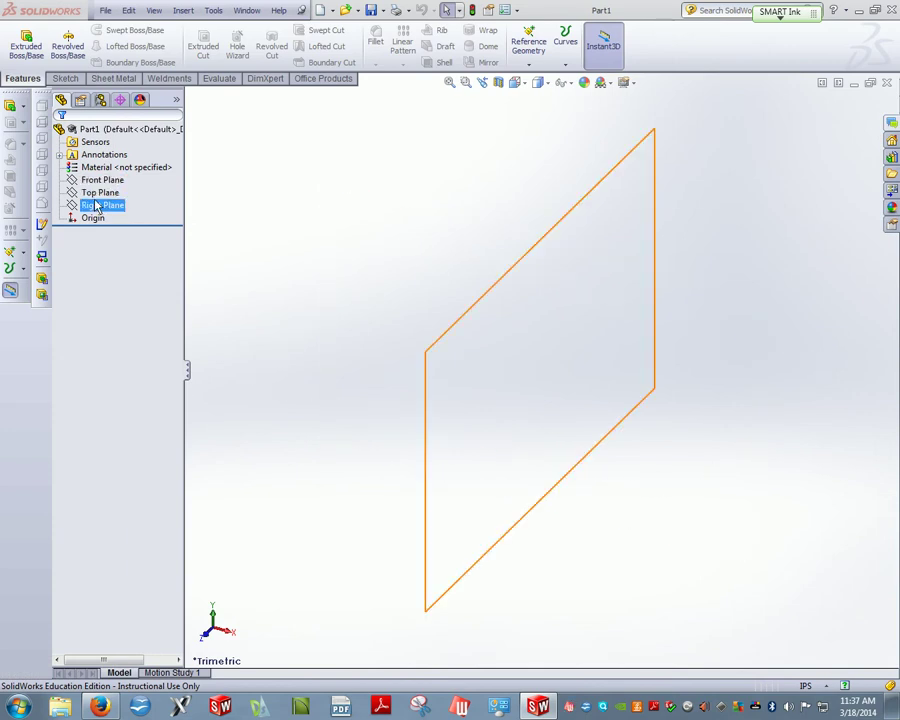
left_click(100, 205)
key("space")
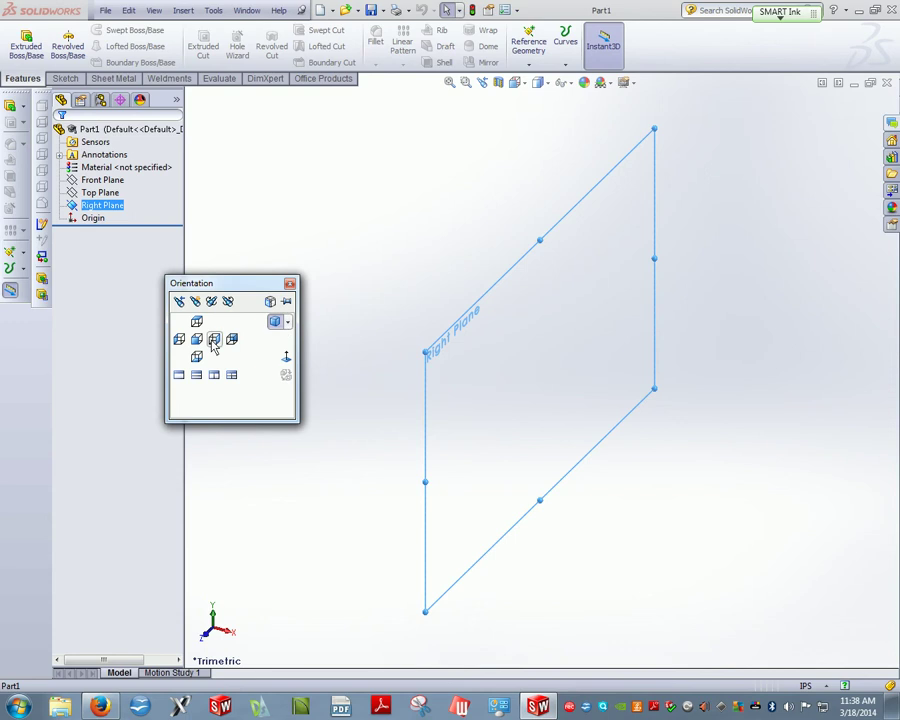
Step: In the Right view, draw a centre rectangle from the origin
left_click(213, 341)
left_click(65, 78)
left_click(98, 47)
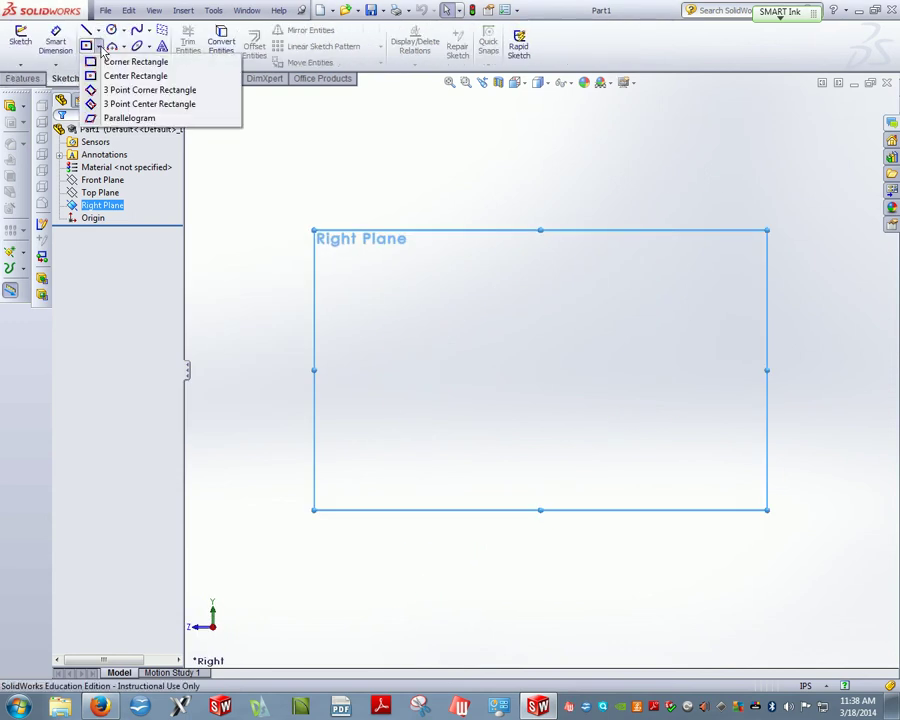
left_click(135, 76)
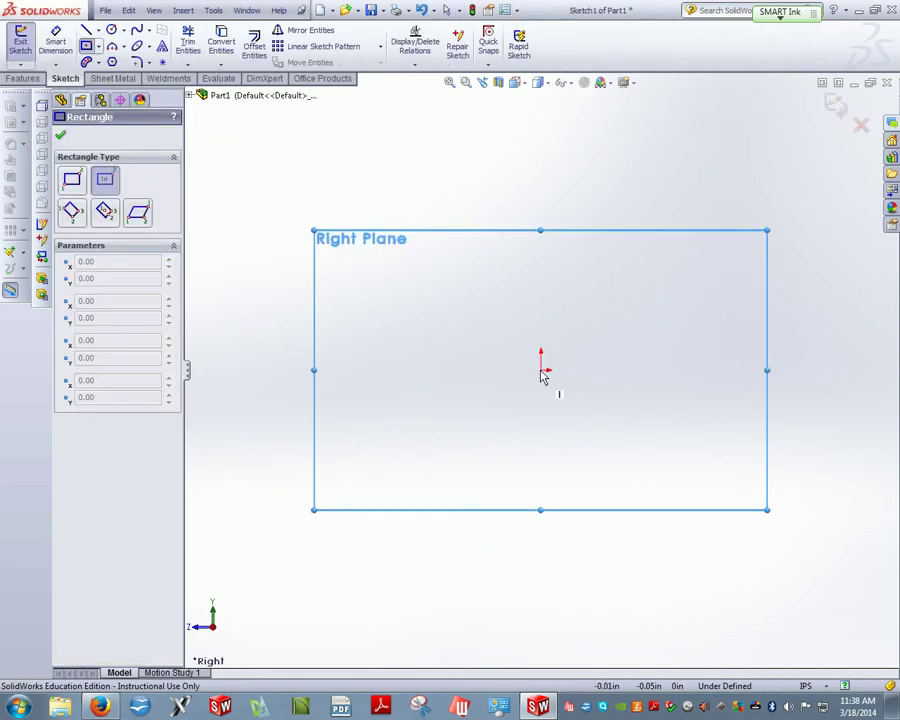
left_click(541, 374)
left_click(590, 522)
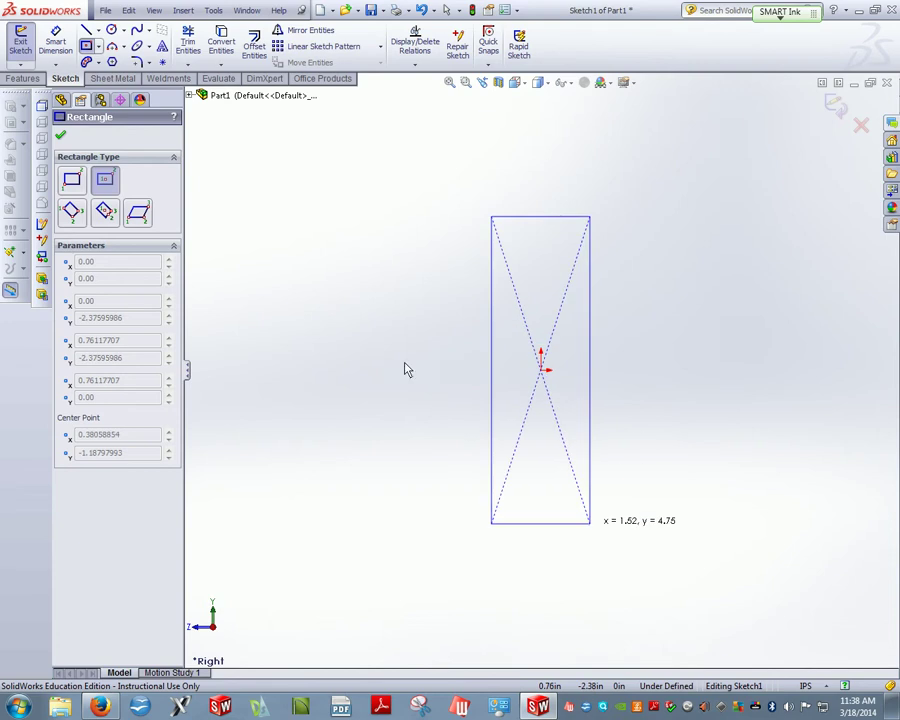
Step: Dimension the outer rectangle 4 in tall and 2 in wide
left_click(54, 46)
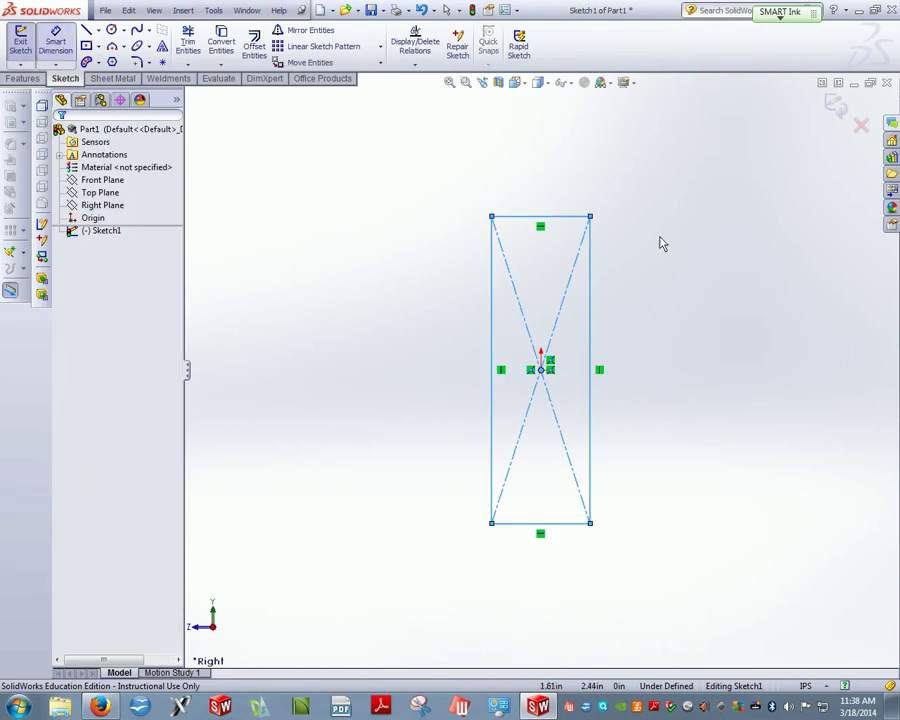
left_click(590, 340)
left_click(642, 342)
type("4")
key("Return")
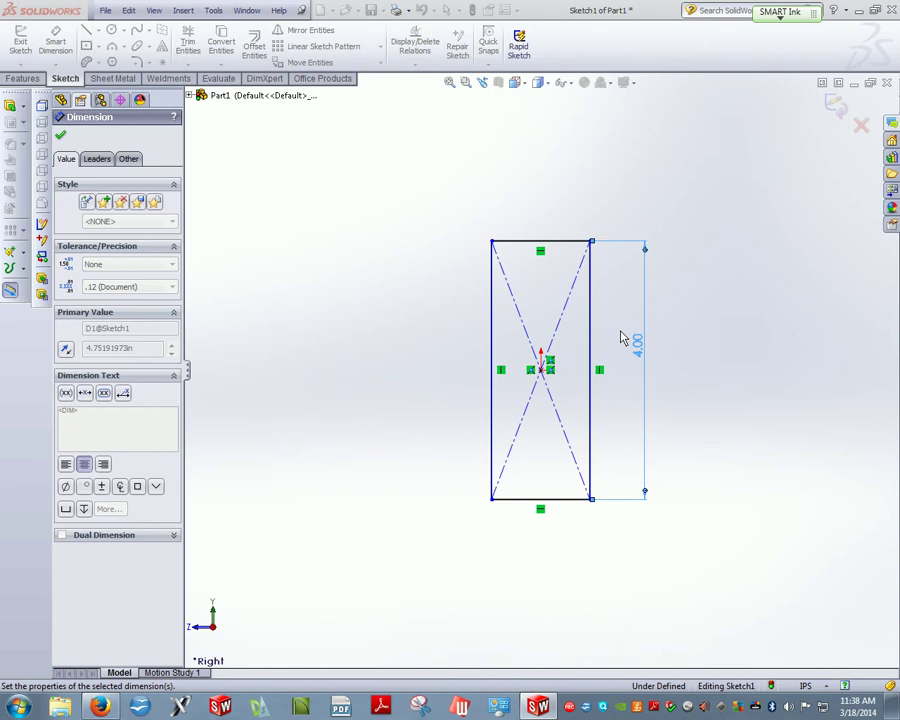
left_click(536, 241)
left_click(536, 224)
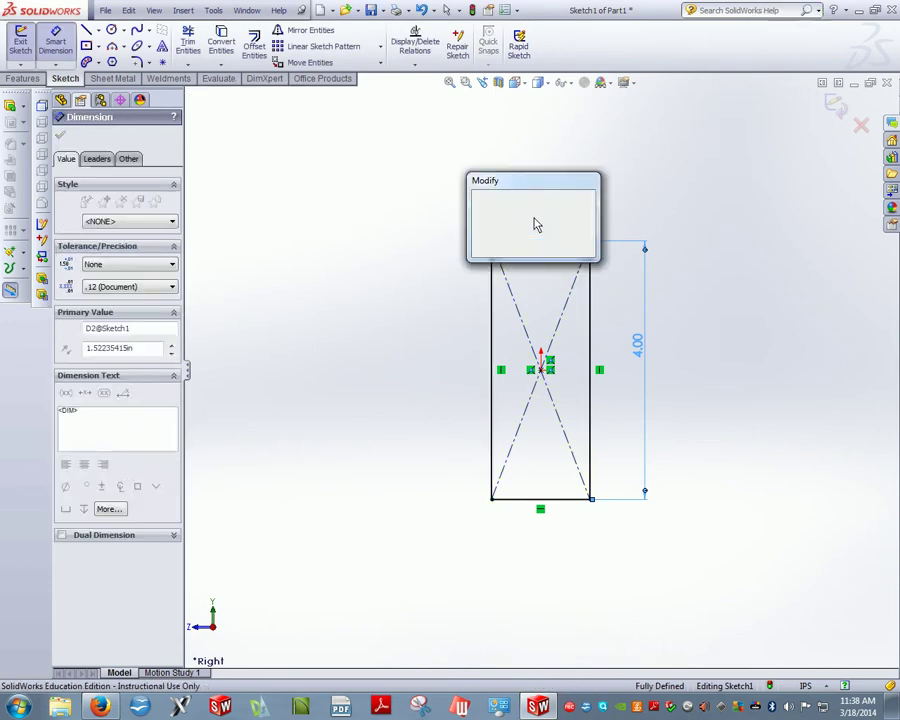
type("2")
key("Return")
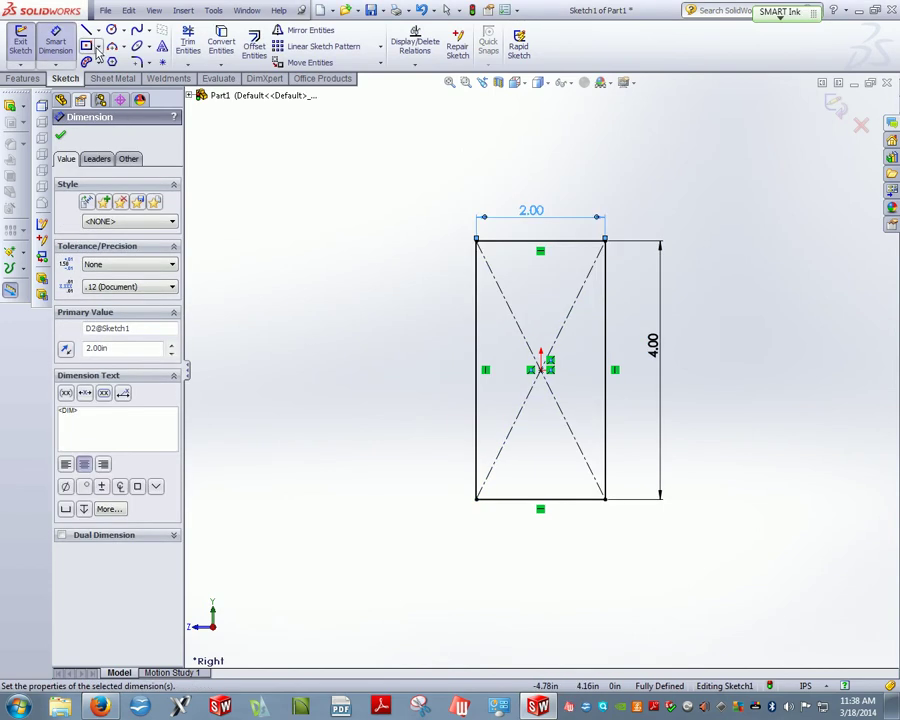
Step: Draw an inner centre rectangle from the origin inside the outer one
left_click(97, 47)
left_click(100, 74)
left_click(540, 370)
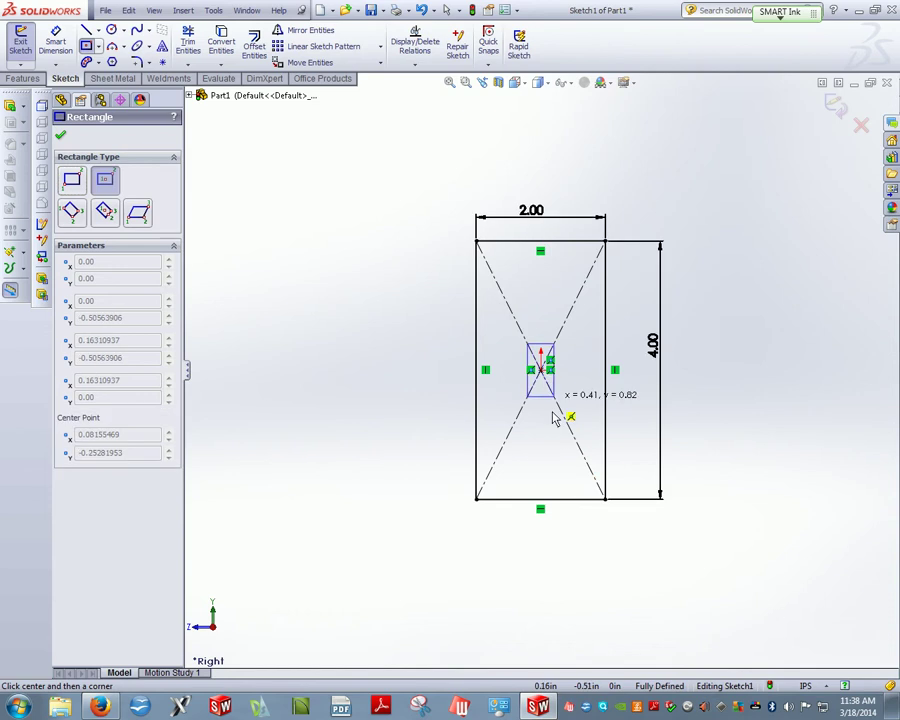
left_click(594, 483)
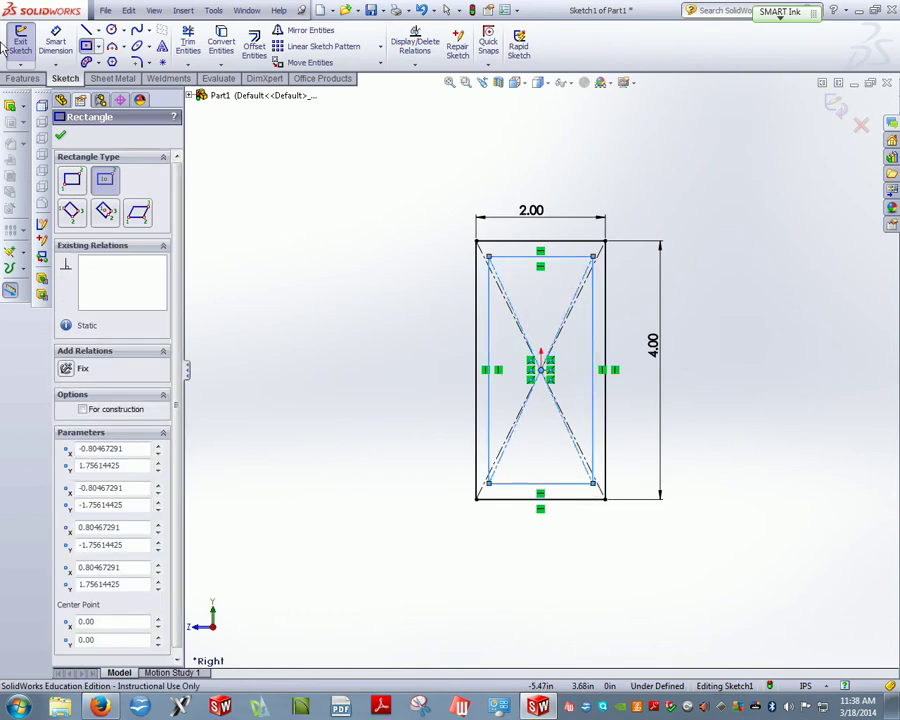
Step: Set the wall thicknesses: 1/8 in at top and 0.25 in at the sides
left_click(55, 42)
left_click(563, 253)
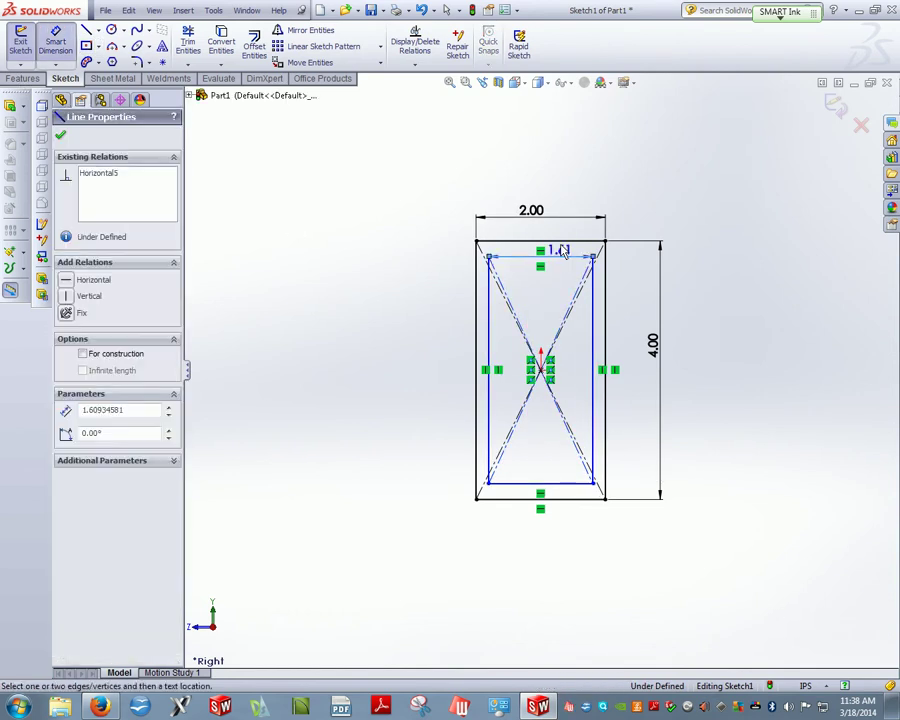
left_click(555, 242)
left_click(414, 256)
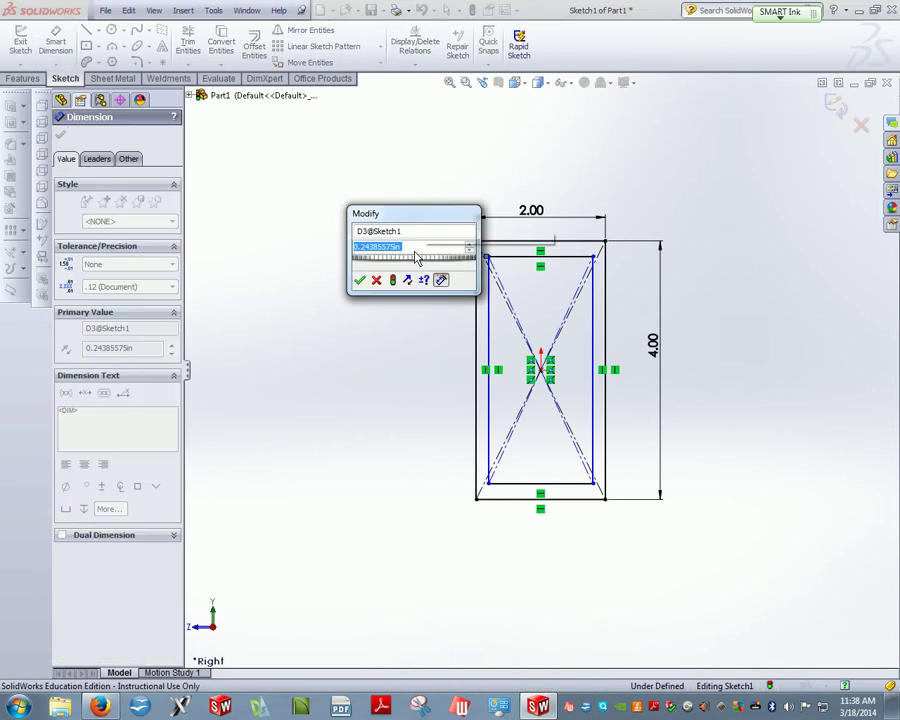
type("1/8")
key("Return")
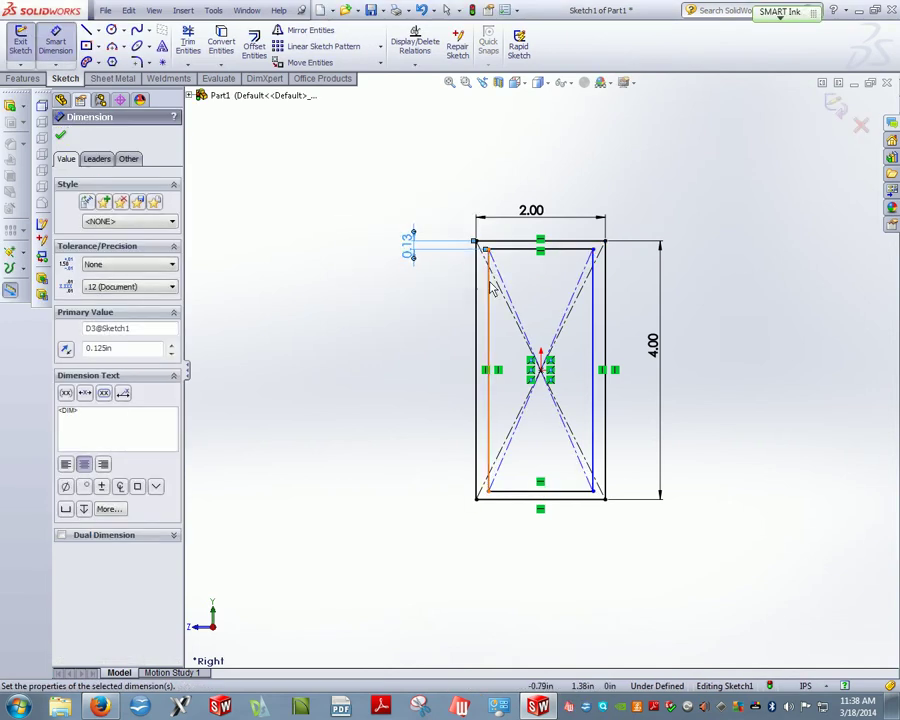
left_click(488, 288)
left_click(476, 362)
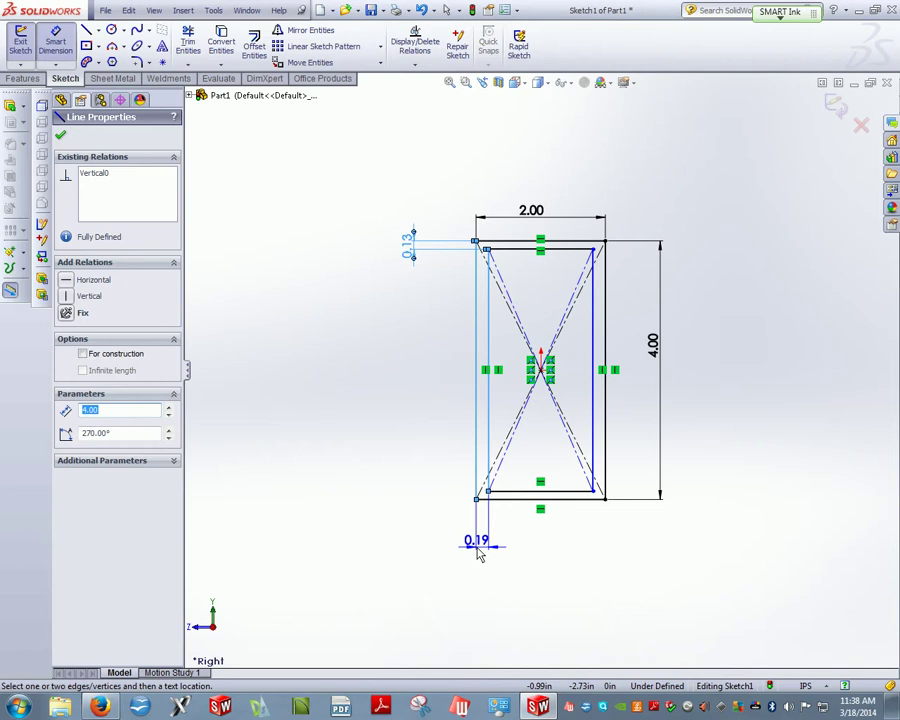
left_click(478, 555)
type(".25")
key("Return")
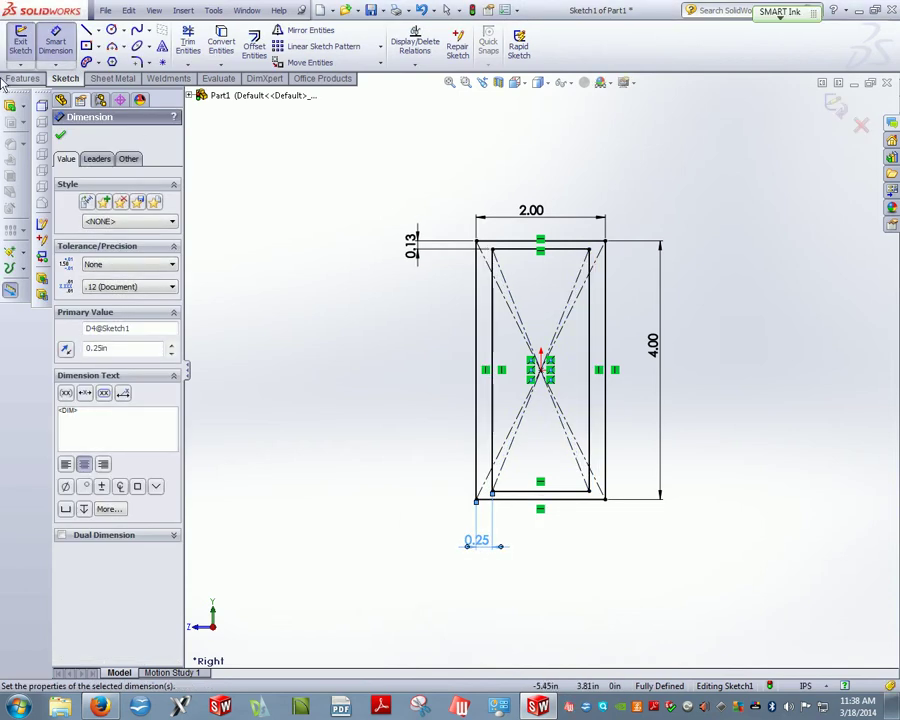
Step: Extrude the hollow profile 12 in, then check the assignment in eBackpack
left_click(5, 80)
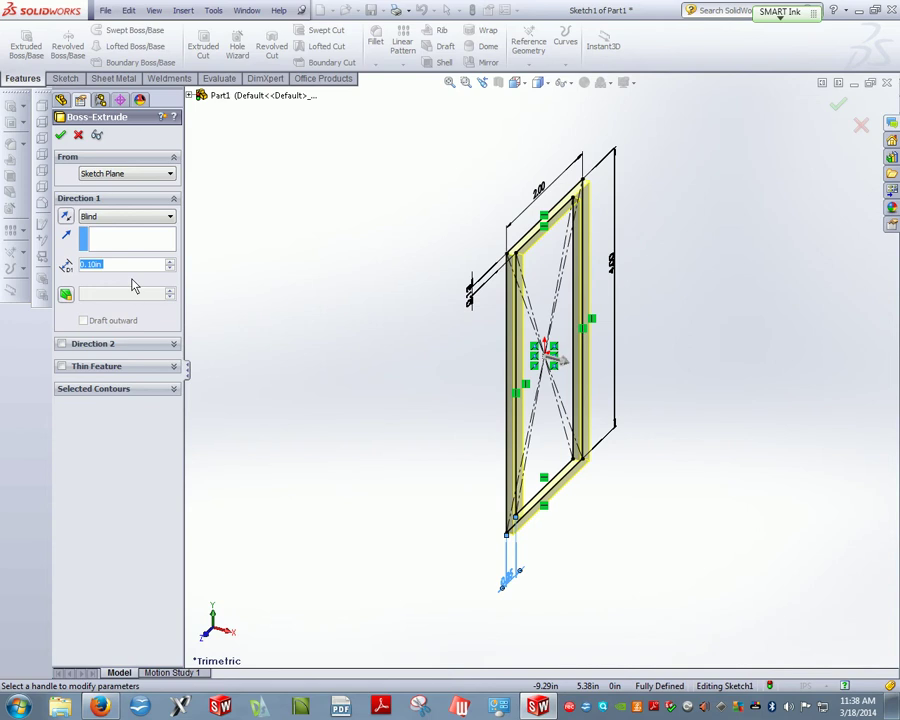
type("12")
key("Return")
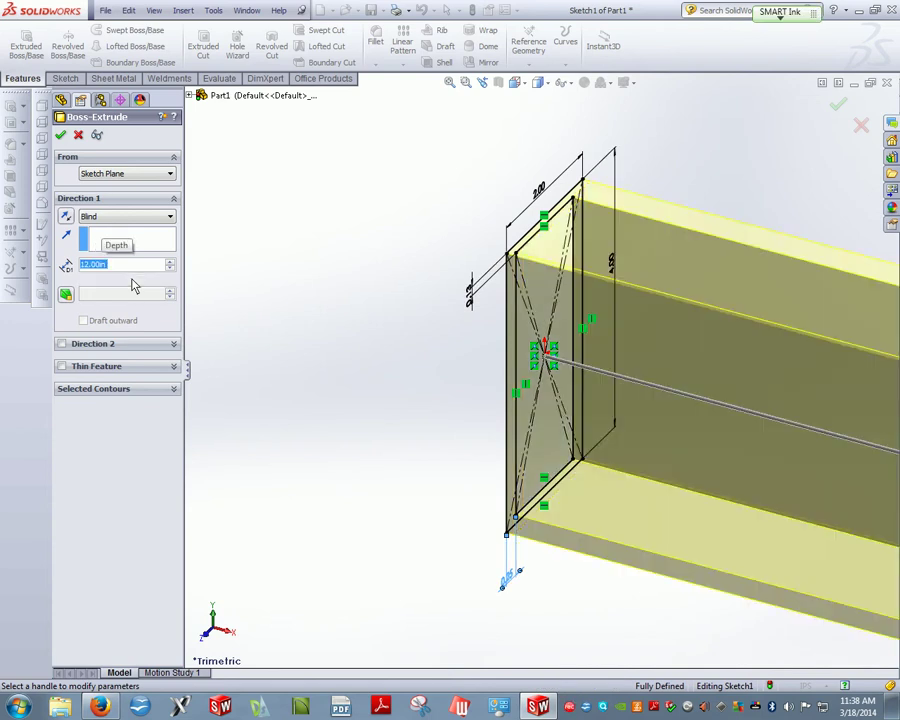
scroll(530, 370, "up", 5)
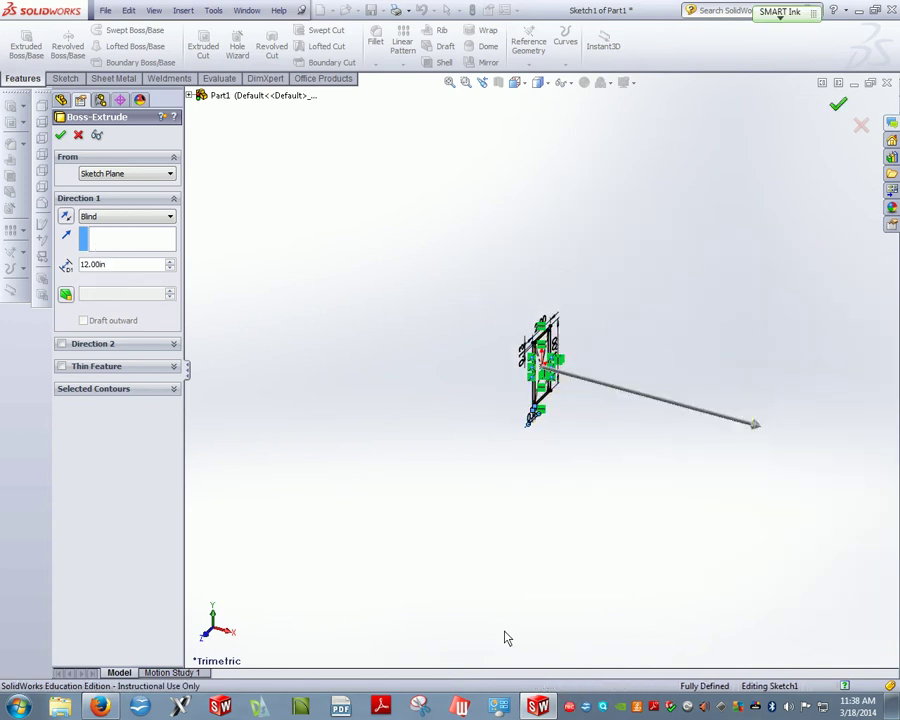
left_click(99, 707)
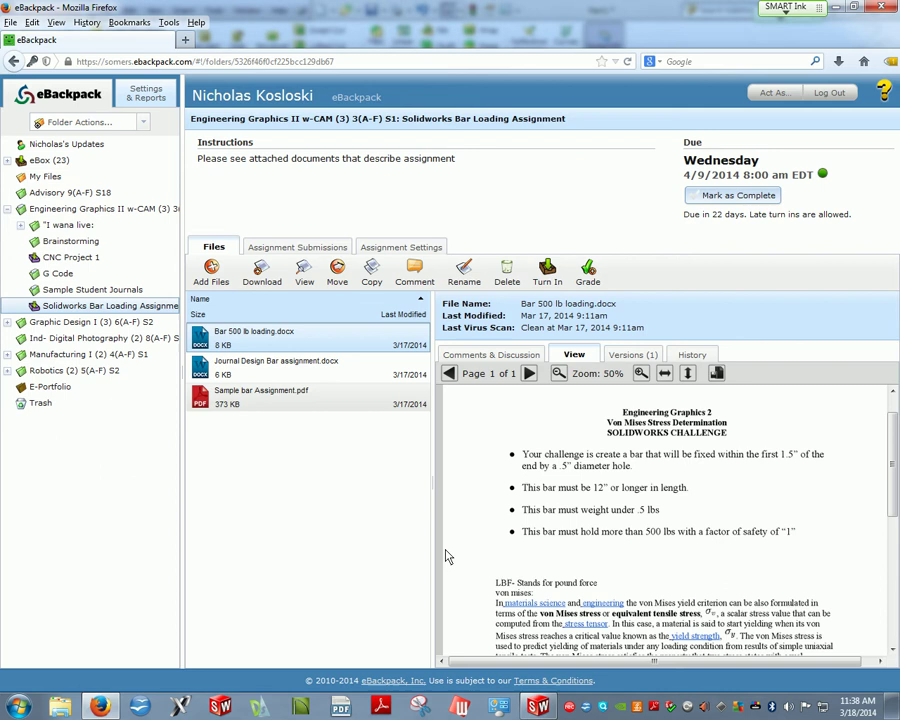
Step: View the bar's front face straight on and draw a circle near its left edge
left_click(539, 705)
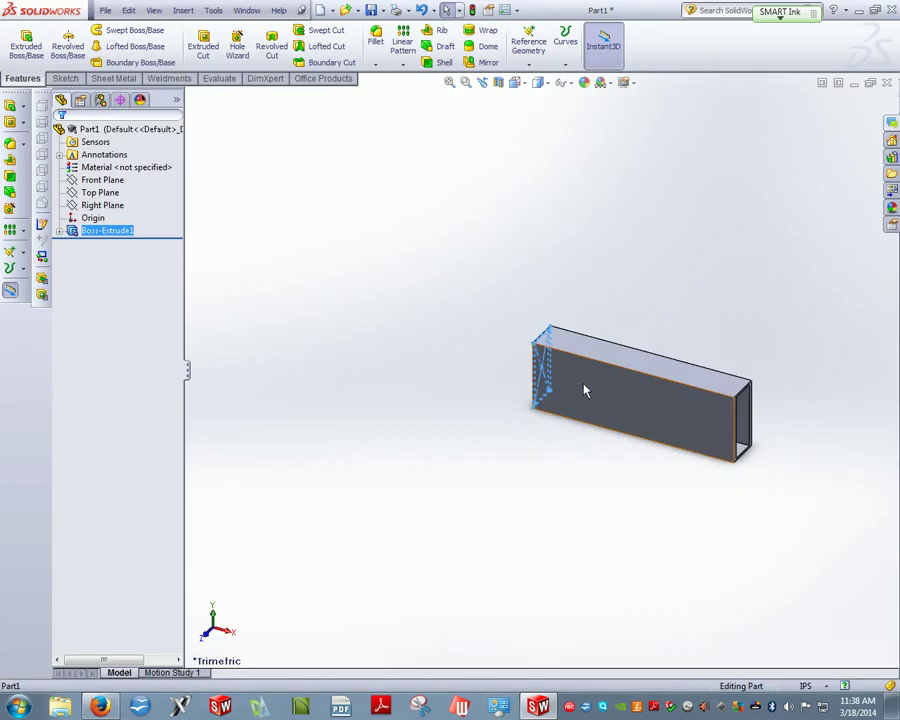
left_click(585, 391)
key("space")
left_click(499, 401)
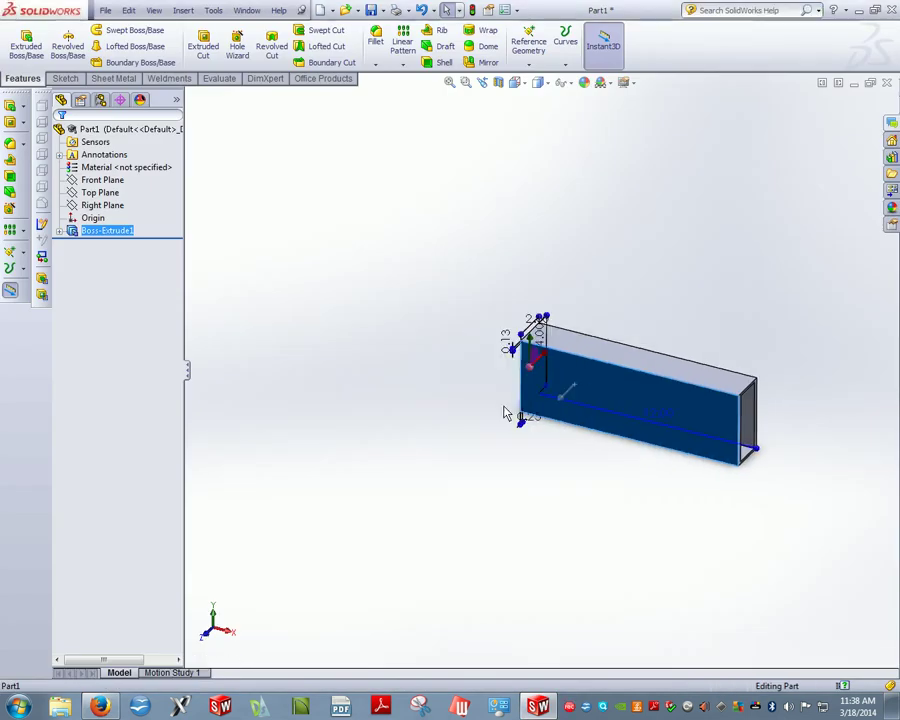
left_click(65, 78)
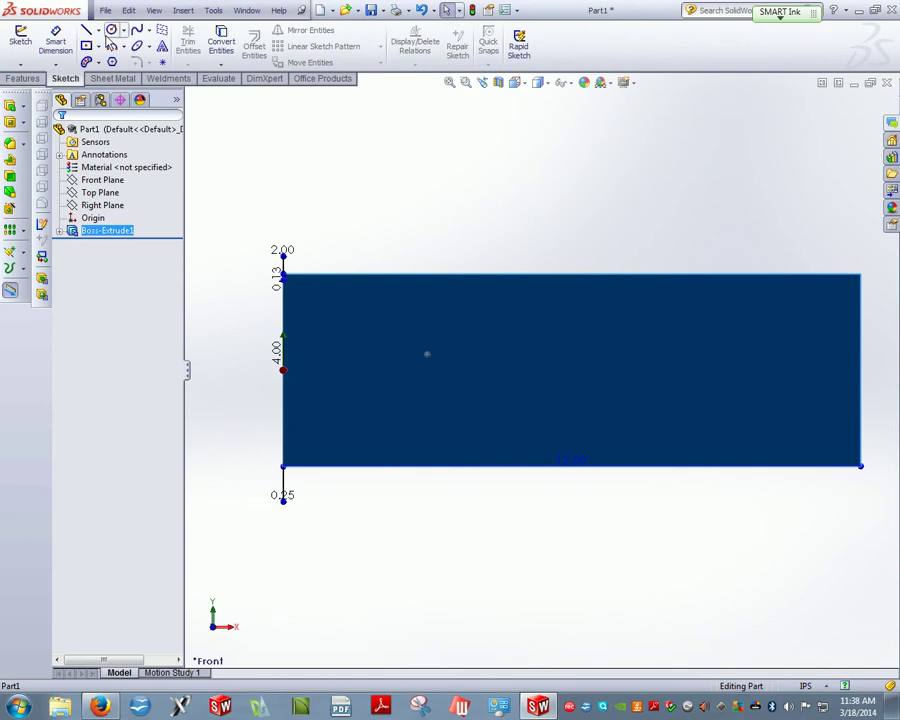
left_click(112, 31)
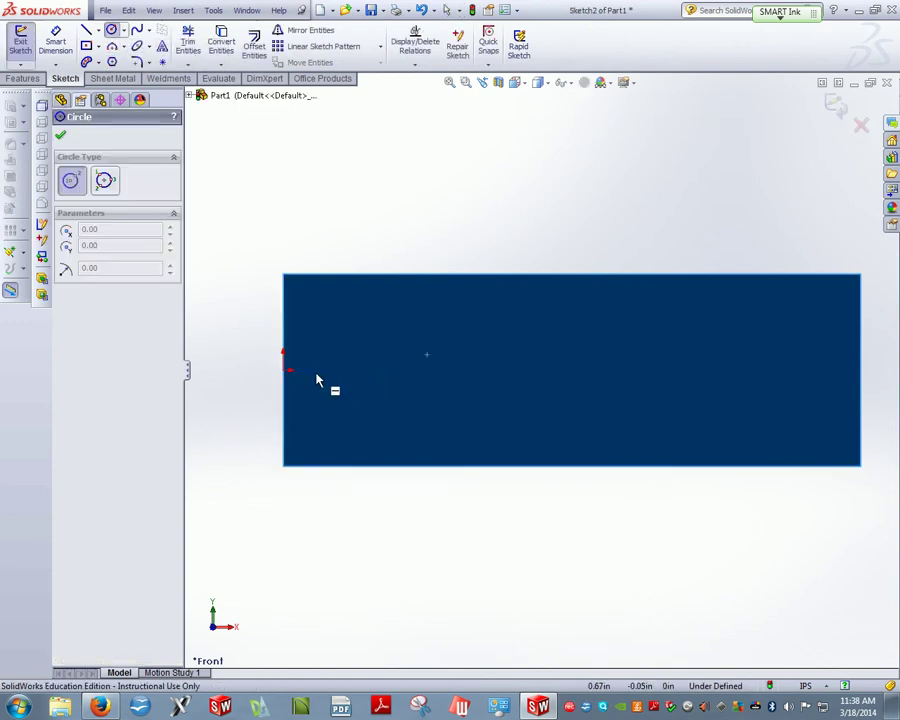
left_click(316, 371)
left_click(342, 396)
key("Escape")
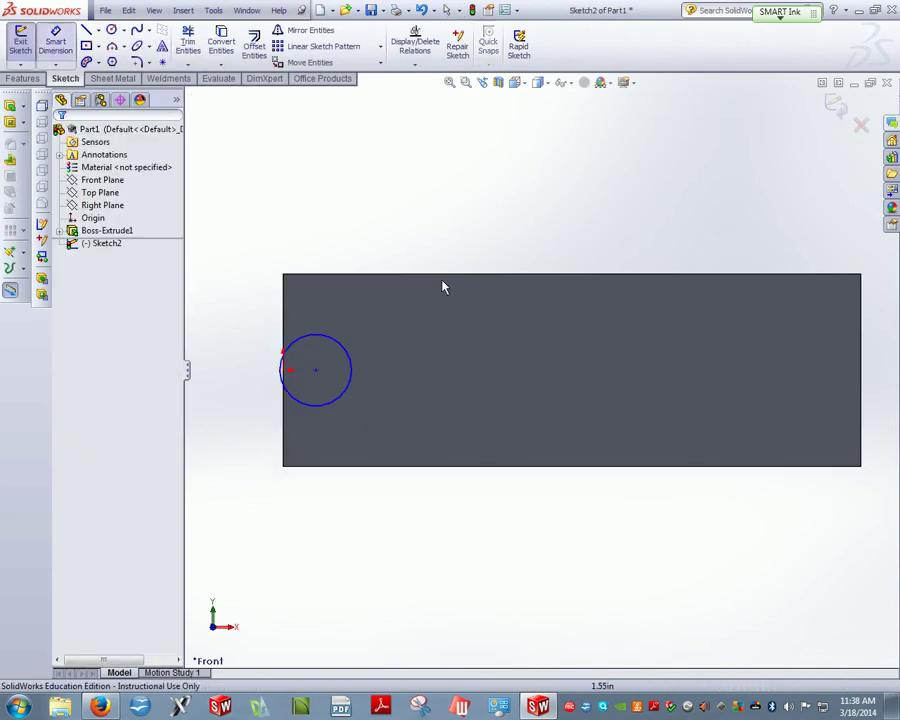
Step: Dimension the circle to 0.50 in diameter, centred 1.00 in from the left edge
left_click(354, 352)
left_click(368, 346)
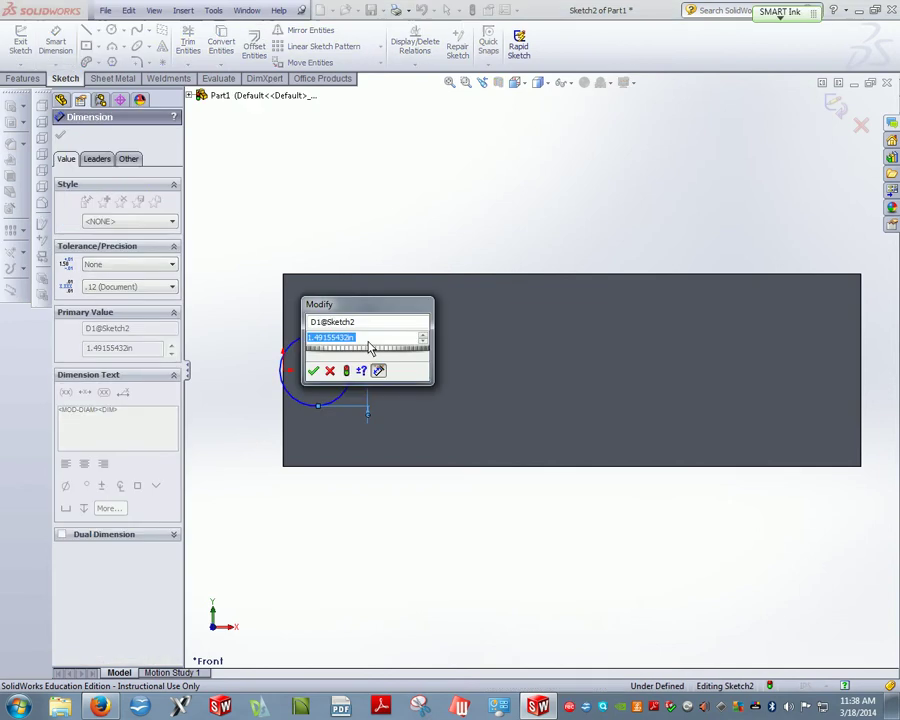
type(".5")
key("Return")
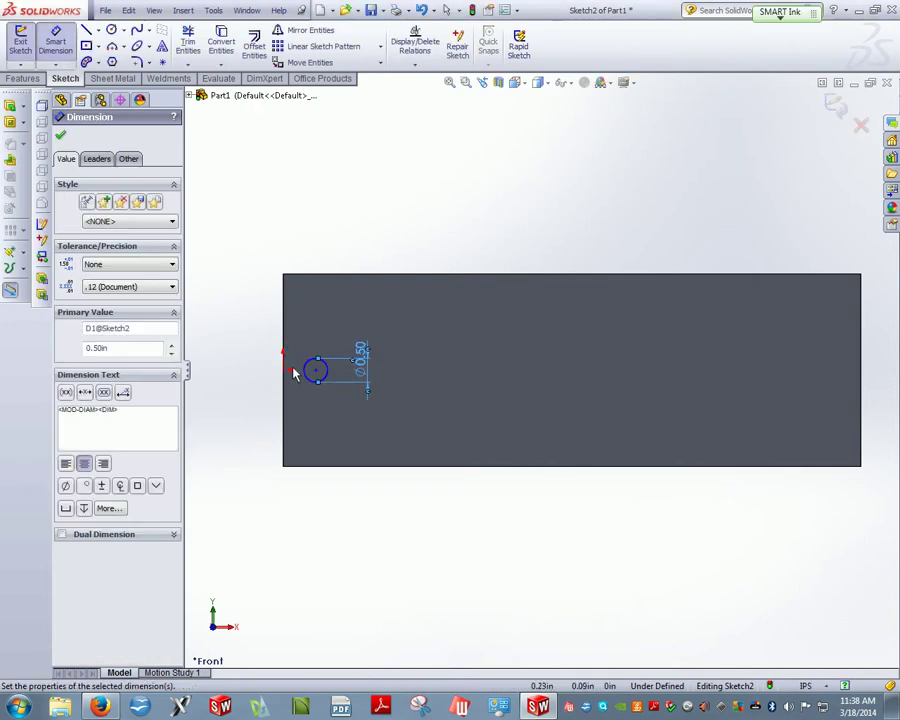
left_click(283, 370)
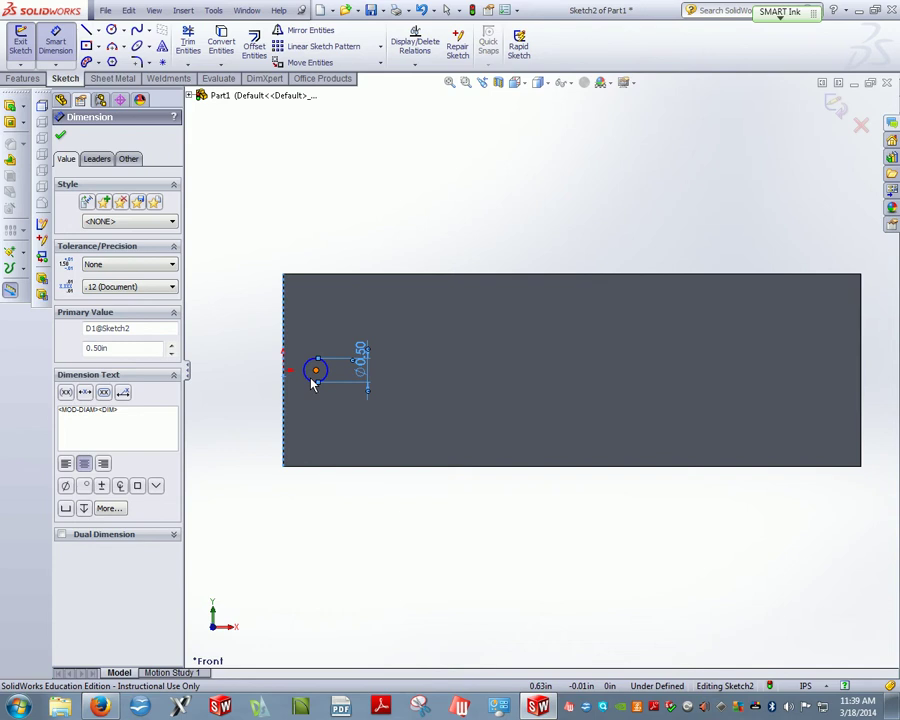
left_click(316, 370)
left_click(305, 412)
type("1")
key("Return")
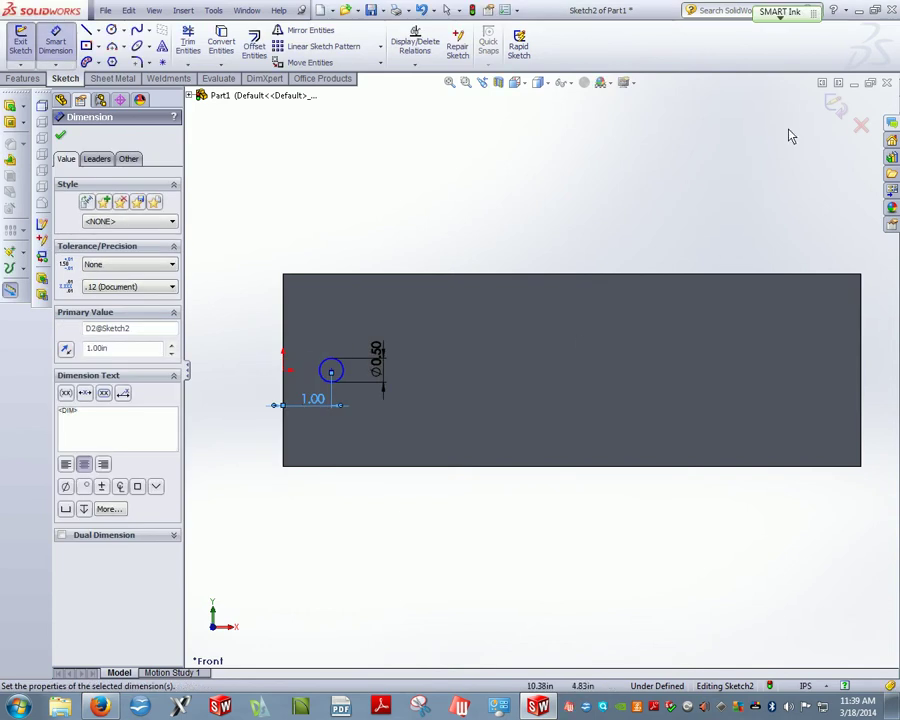
key("Escape")
Step: Cut the circle sketch Through All to make the hole, then orbit to view it
left_click(20, 40)
left_click(26, 80)
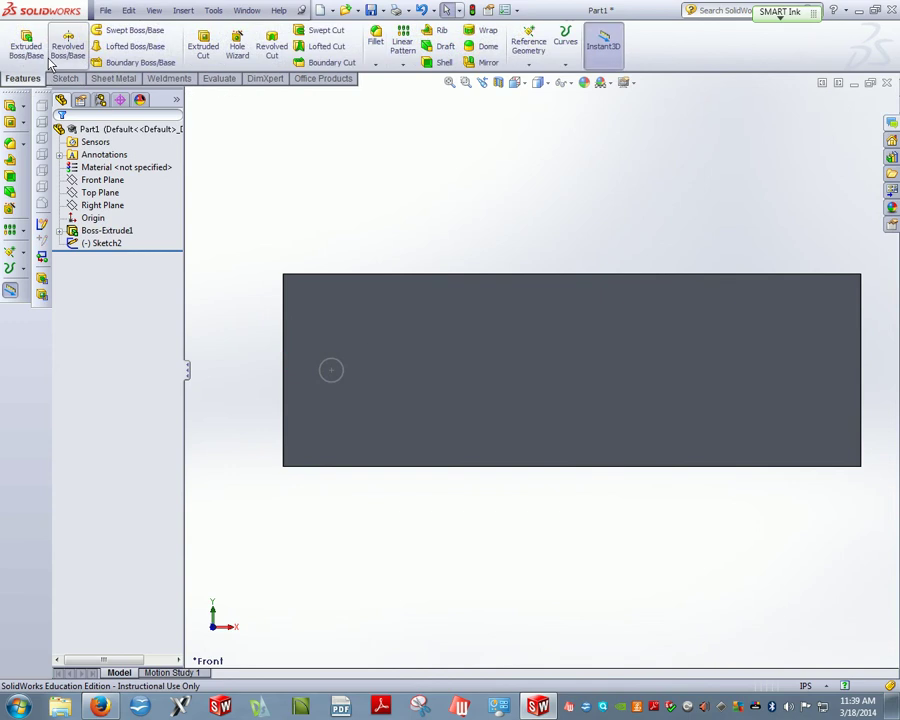
left_click(203, 45)
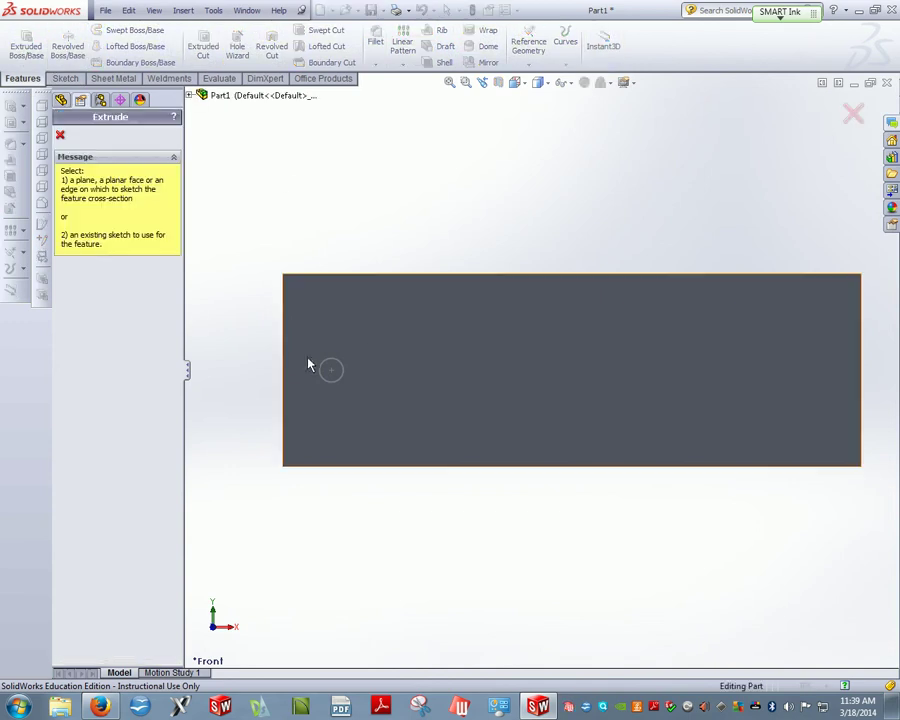
key("Escape")
left_click(92, 246)
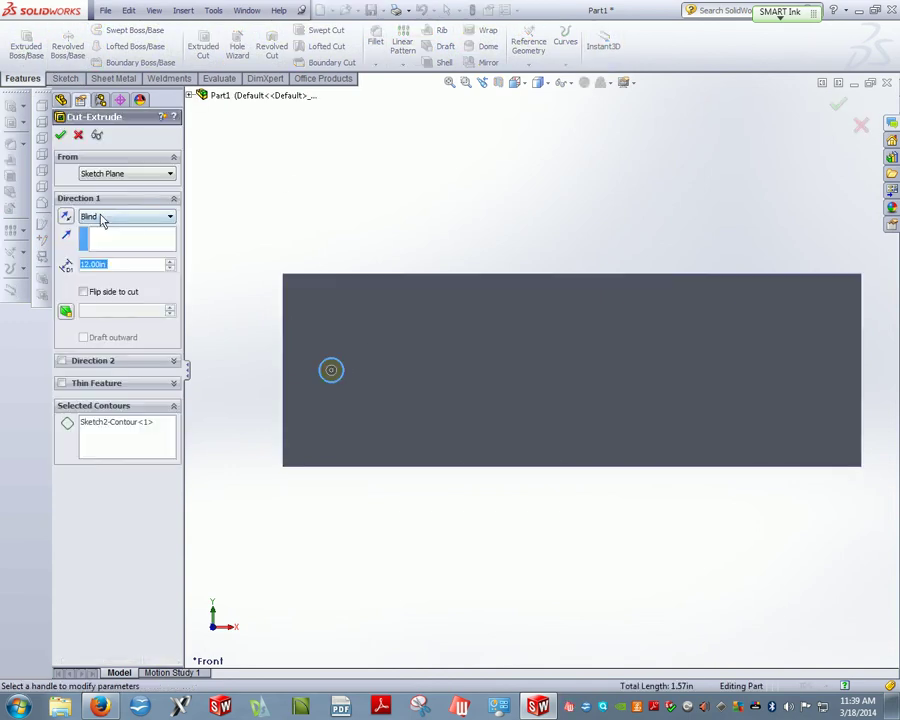
left_click(112, 217)
left_click(116, 242)
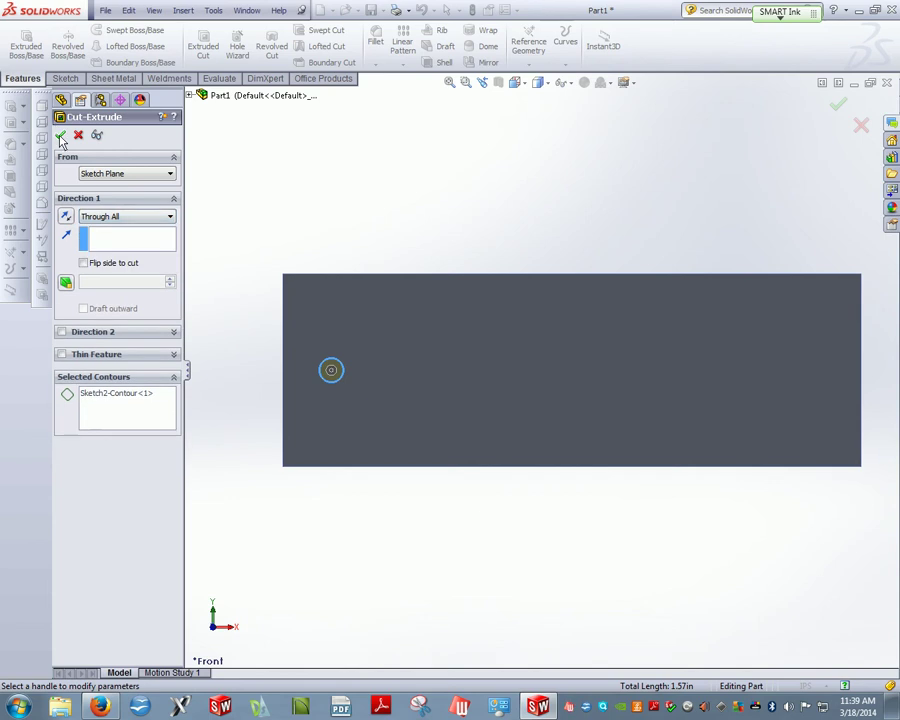
left_click(61, 136)
middle_click_drag(462, 346, 528, 384)
scroll(408, 366, "up", 3)
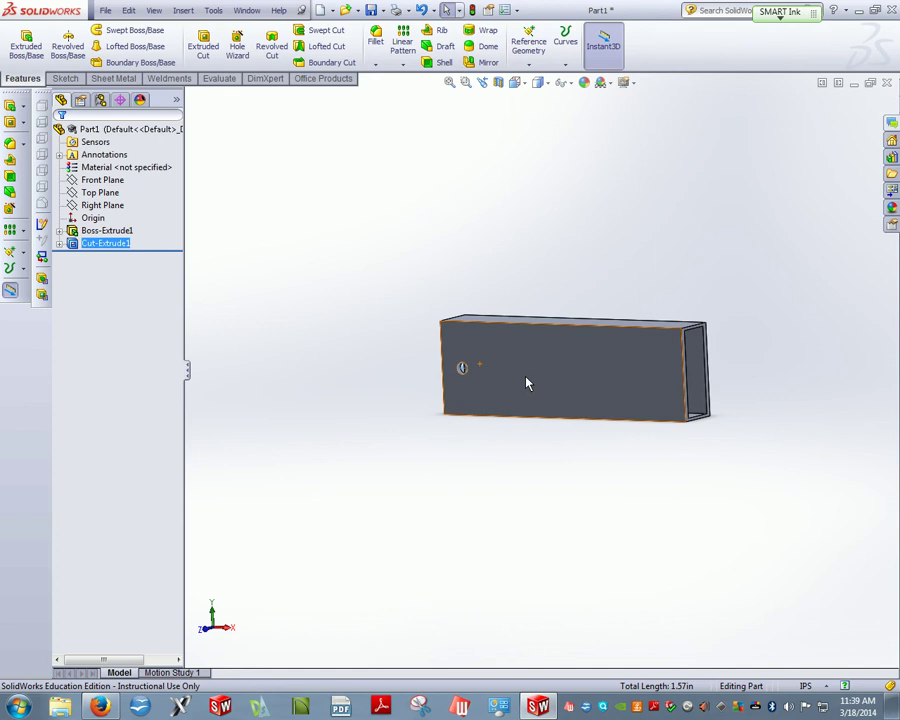
scroll(528, 383, "down", 3)
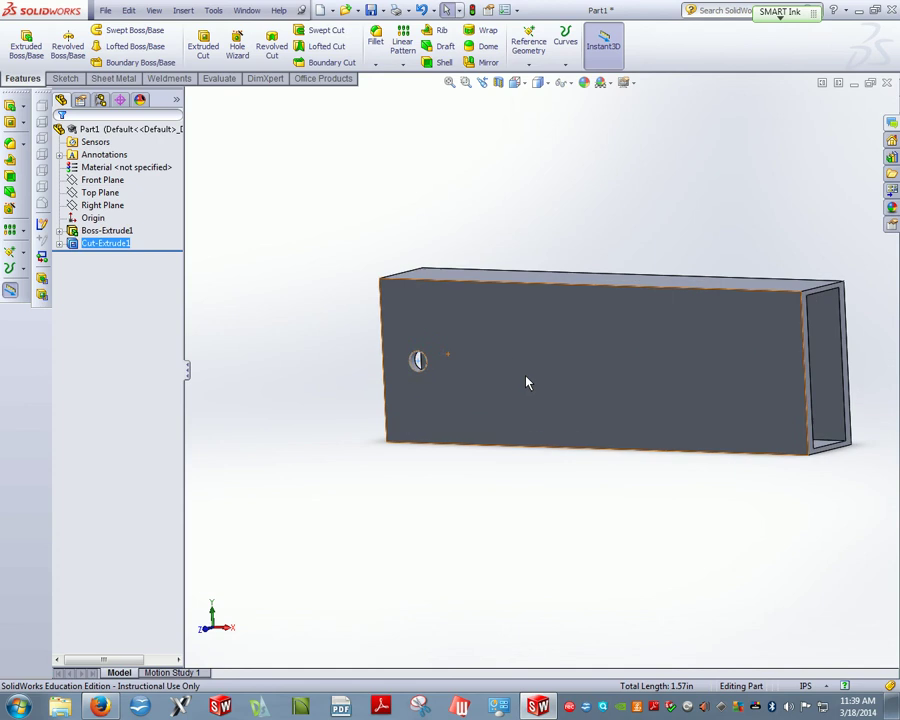
Step: Load the SolidWorks Simulation add-in from Office Products and show its Simulation tools
left_click(323, 79)
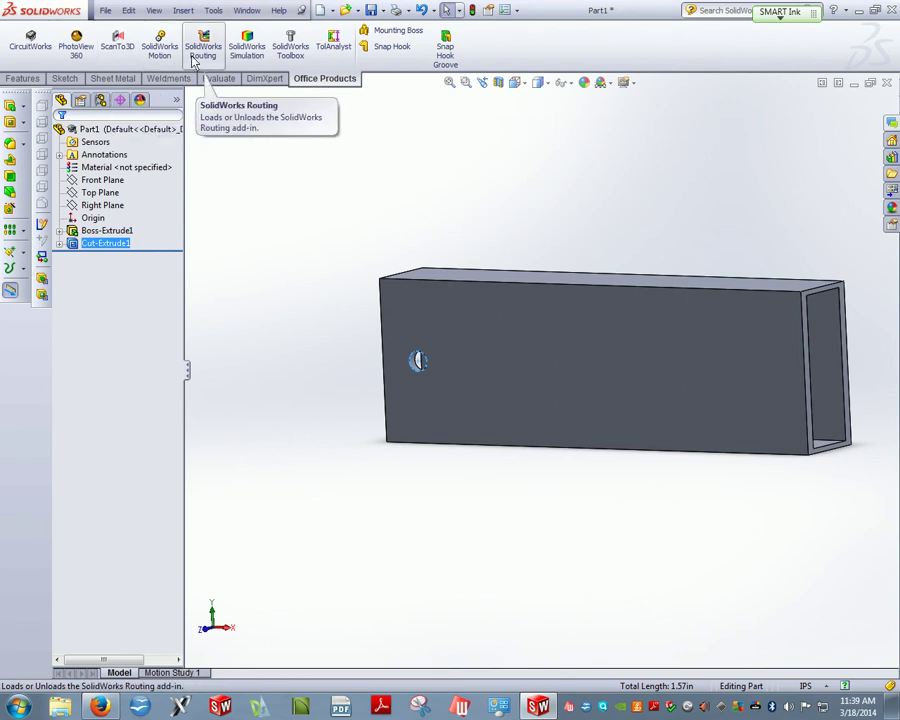
left_click(252, 62)
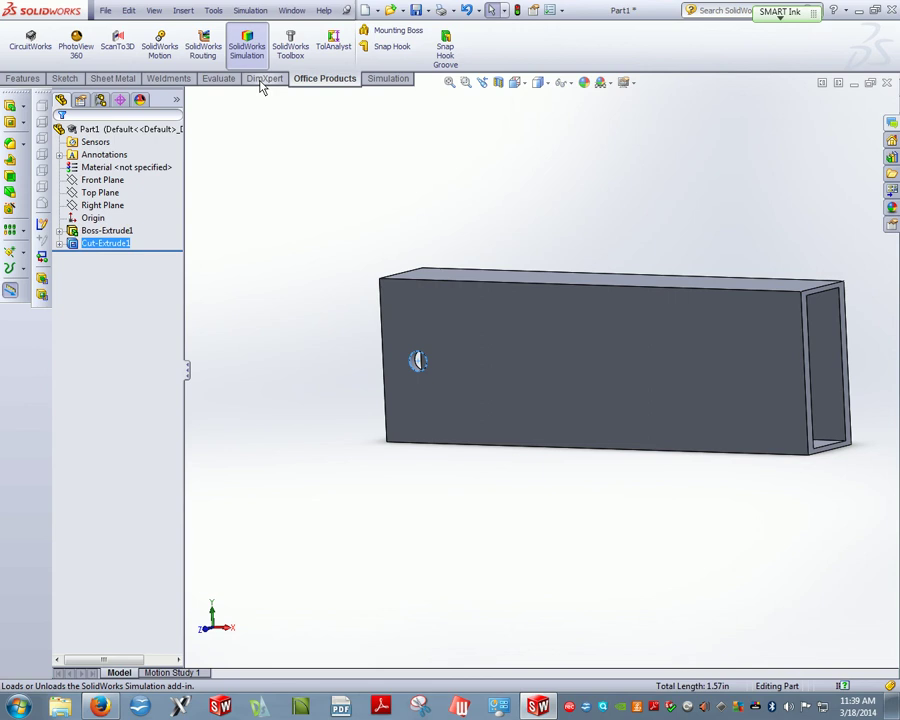
left_click(389, 79)
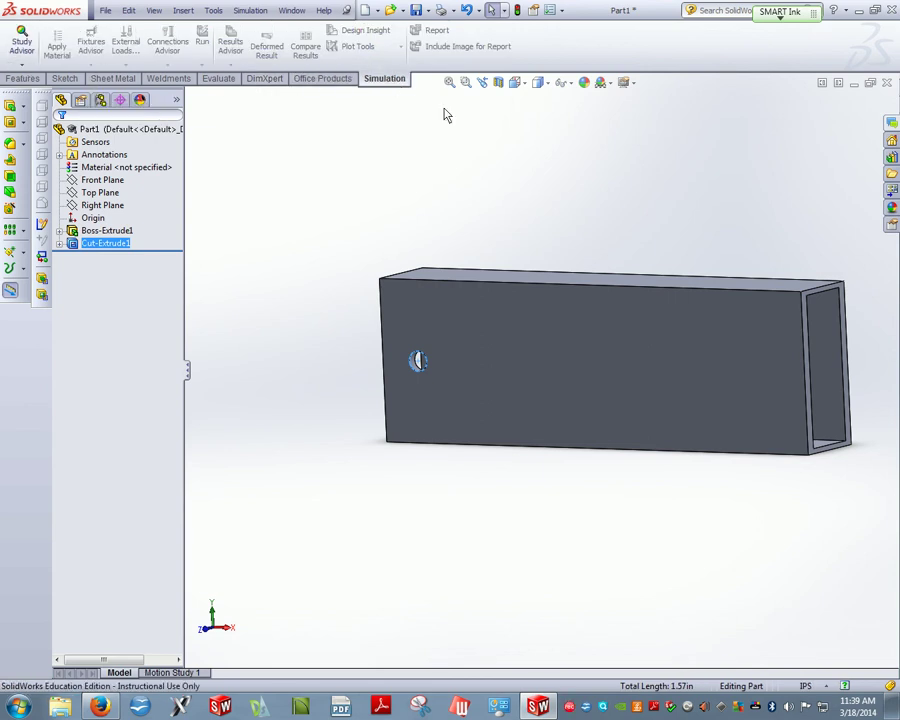
scroll(458, 163, "up", 2)
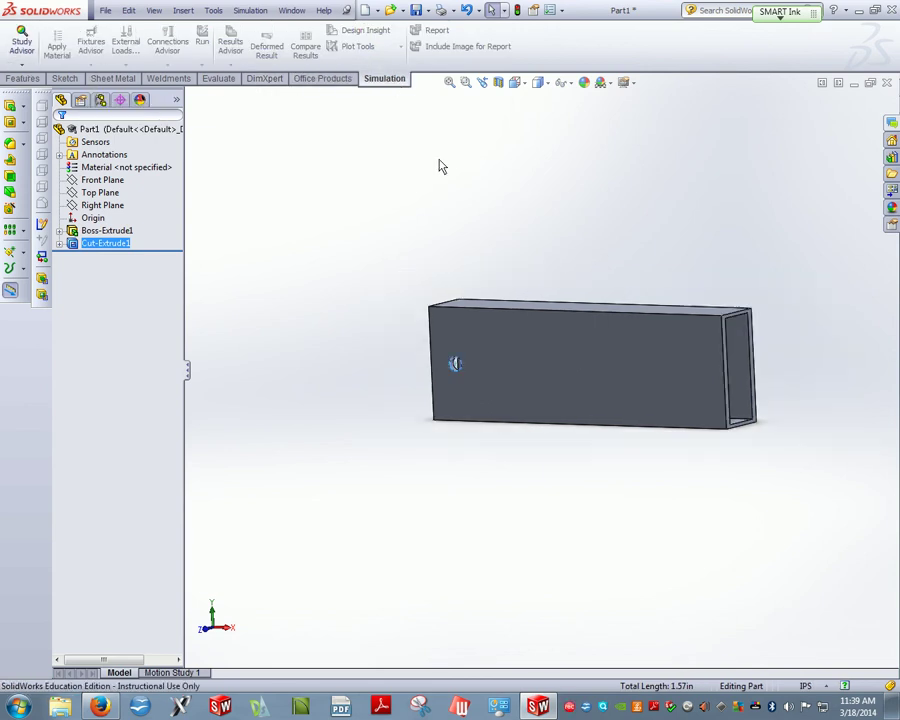
Step: Create a new Static study named Study 1
left_click(22, 67)
left_click(55, 92)
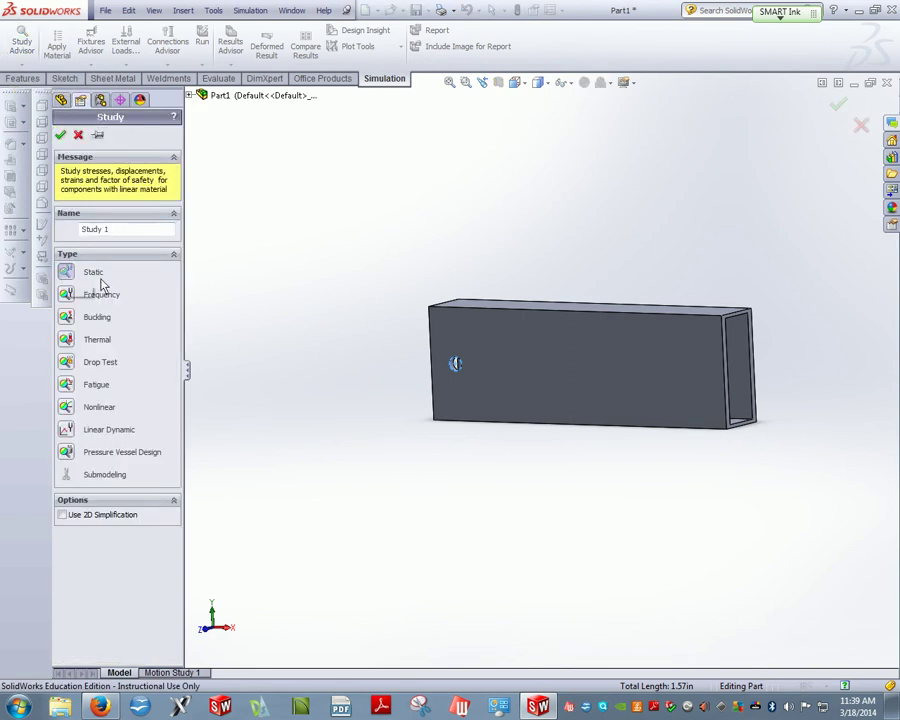
scroll(458, 368, "down", 4)
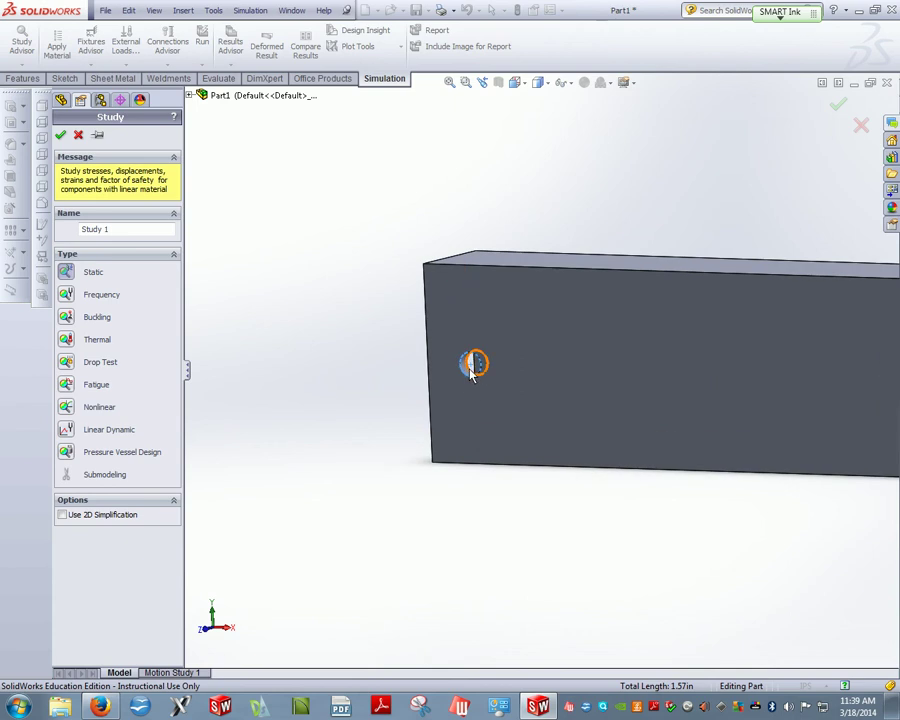
scroll(470, 364, "up", 7)
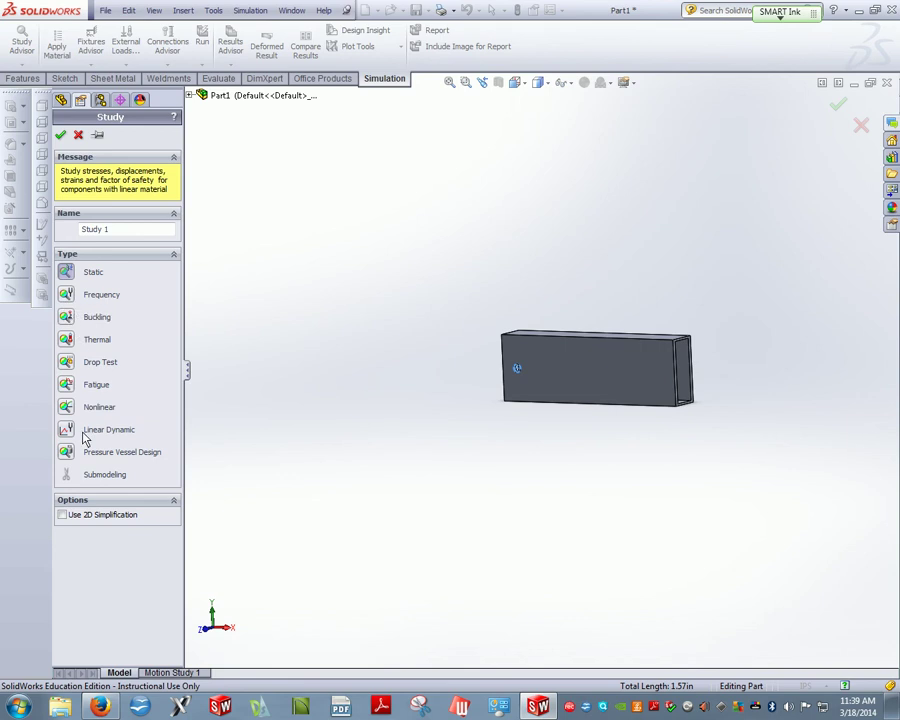
left_click(60, 135)
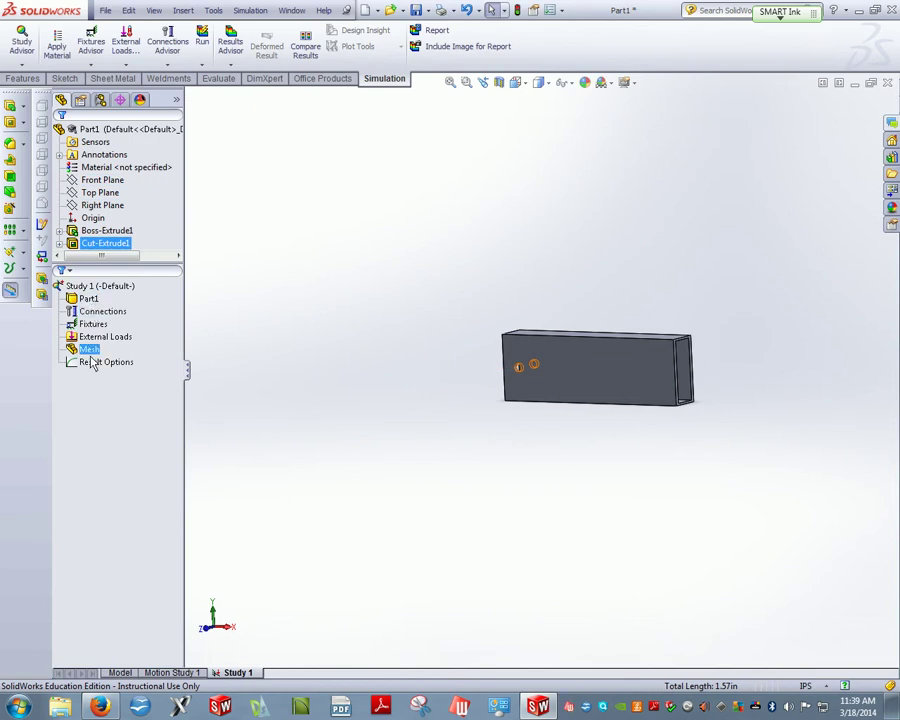
Step: Check the part's material entry and open the context menu for Part1 in Study 1
left_click(101, 166)
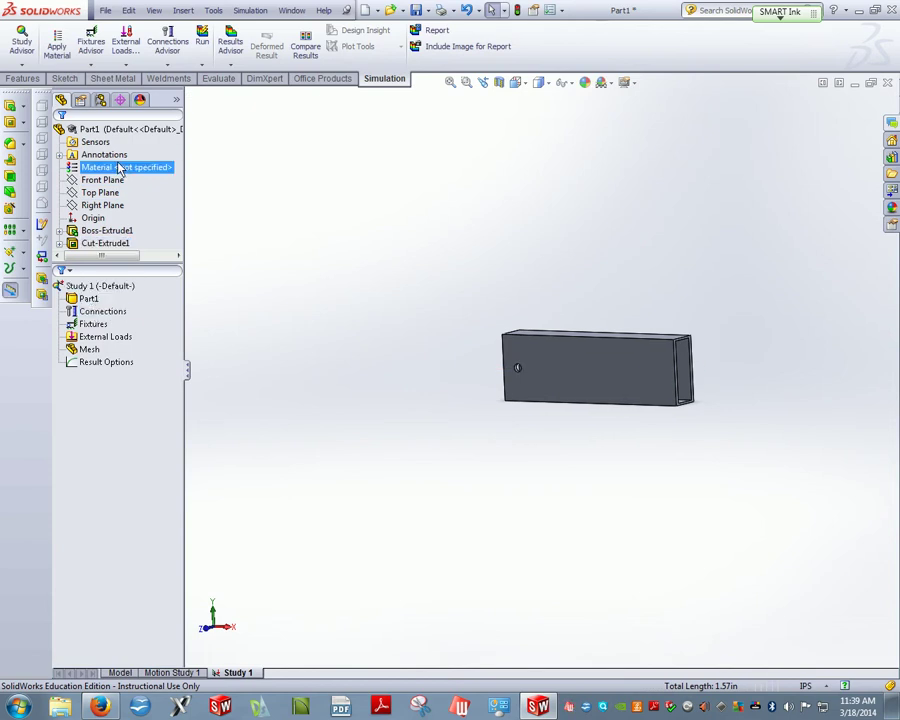
left_click(88, 286)
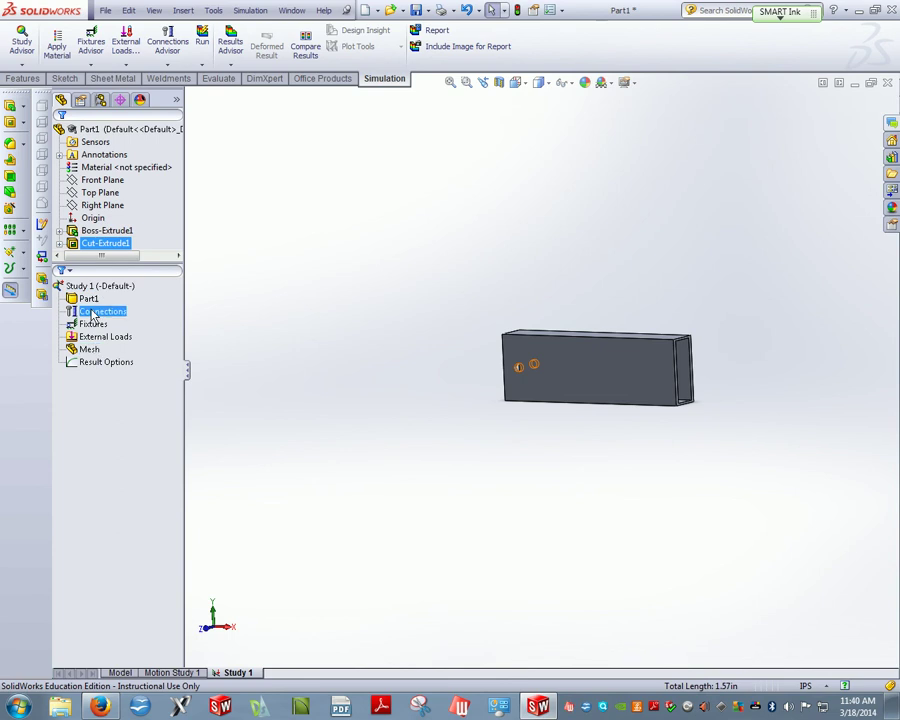
left_click(87, 299)
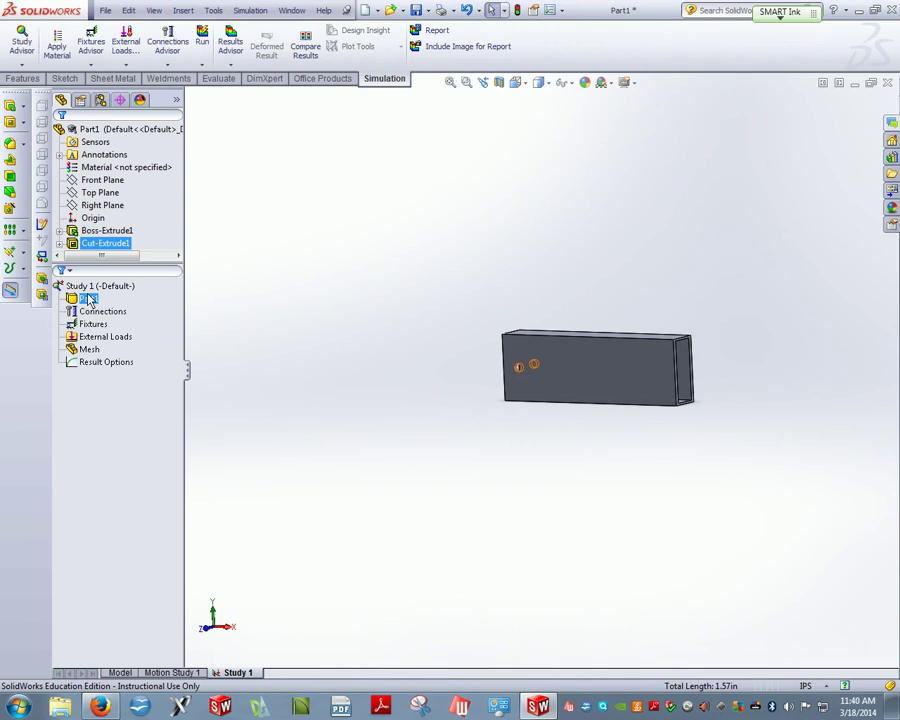
right_click(90, 299)
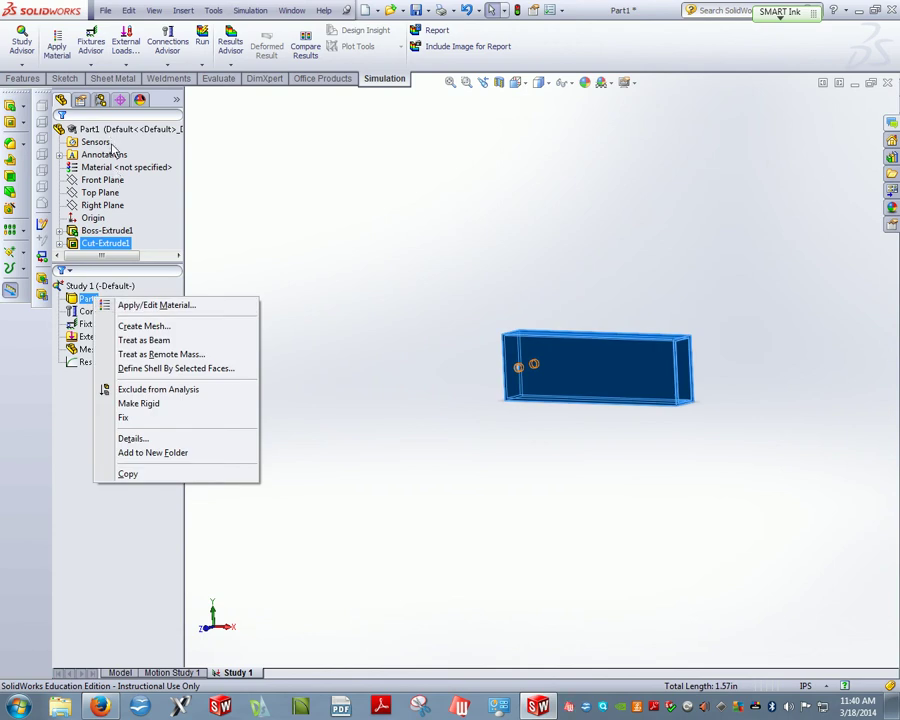
Step: Apply Alloy Steel to the part and close the material dialog
left_click(136, 308)
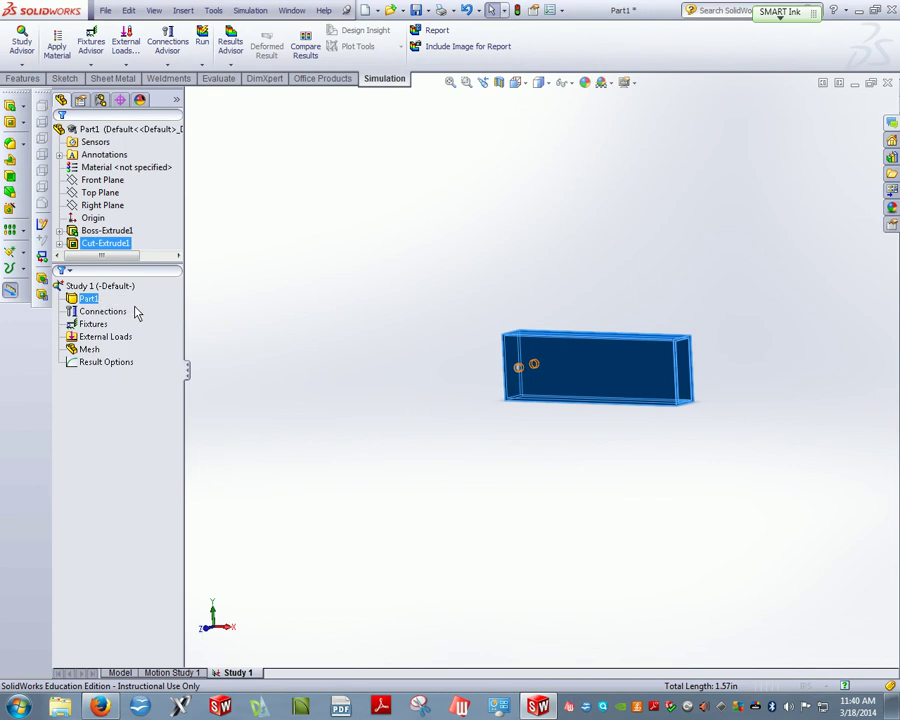
mouse_move(213, 197)
left_mouse_down()
mouse_move(213, 207)
mouse_move(213, 178)
left_mouse_up()
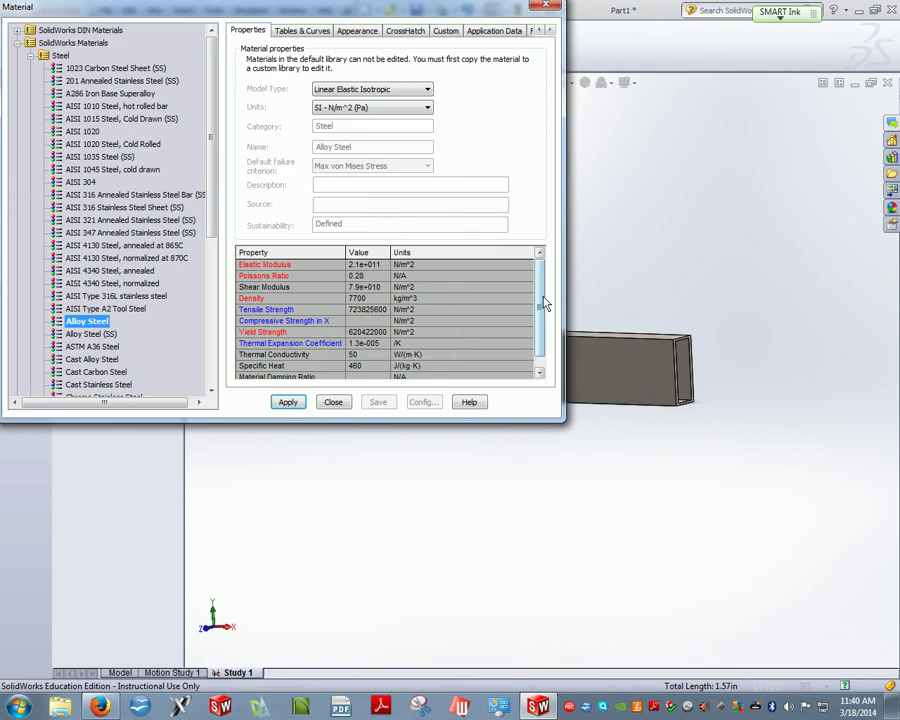
mouse_move(540, 301)
left_mouse_down()
mouse_move(540, 315)
mouse_move(541, 306)
left_mouse_up()
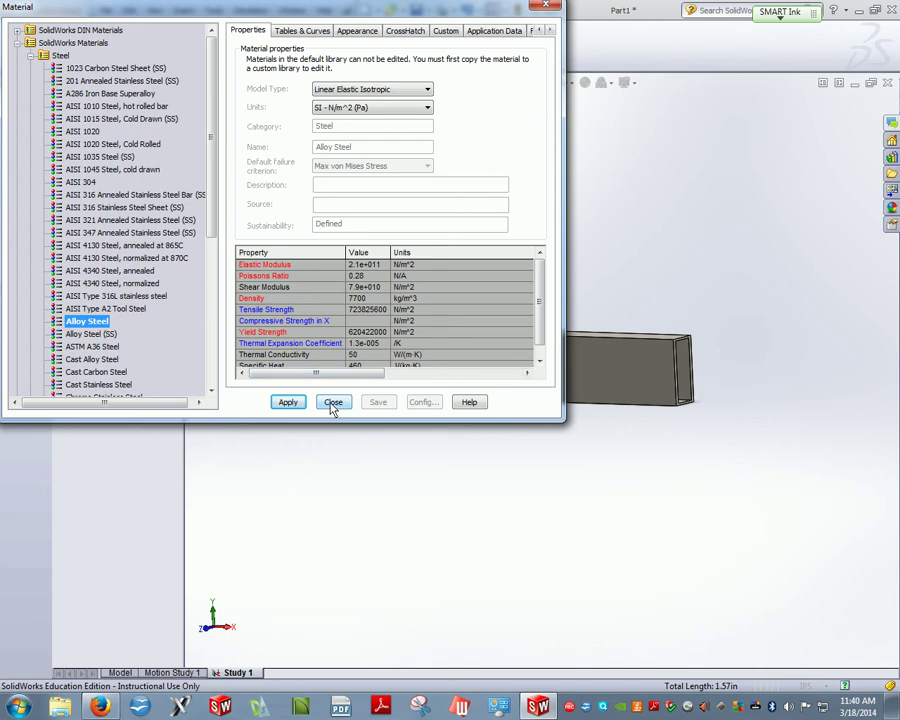
left_click(288, 402)
left_click(333, 402)
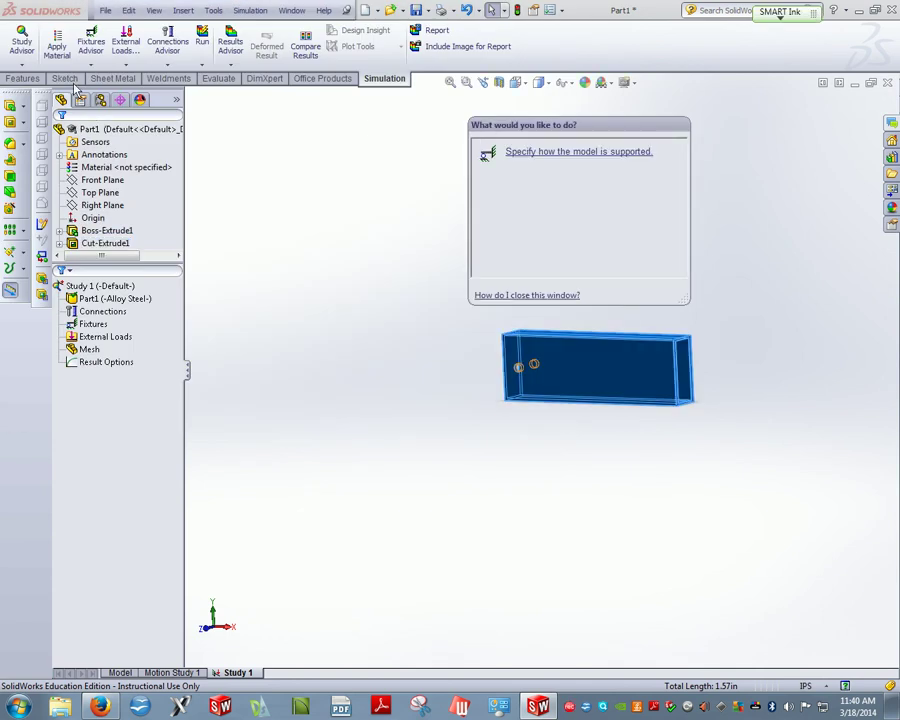
Step: Check mass properties (1.03 lb, 28.40 in³), then select the Alloy Steel part in Study 1
left_click(215, 79)
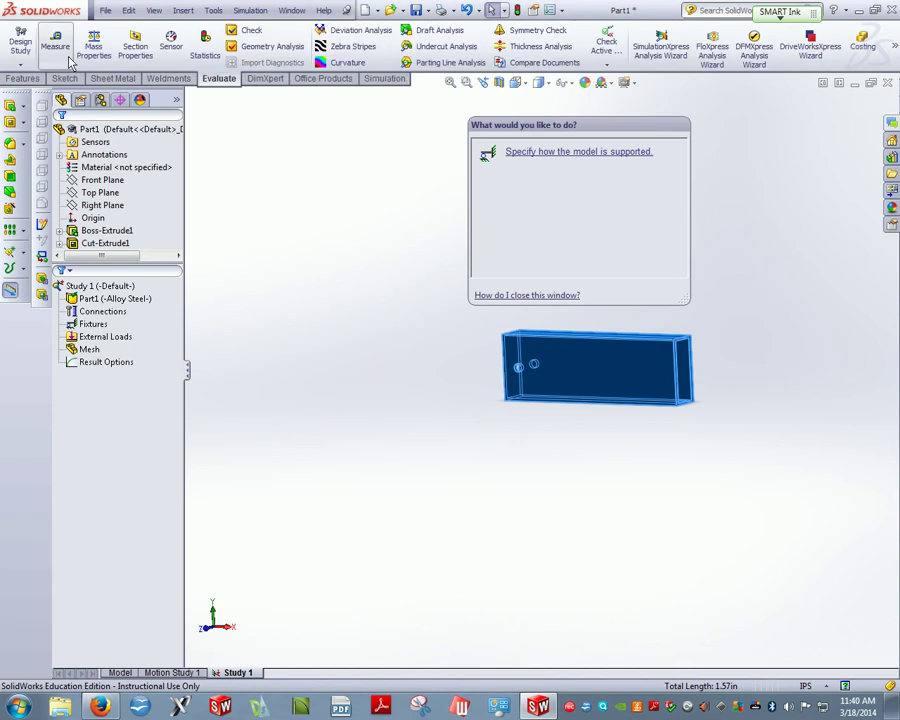
left_click(94, 46)
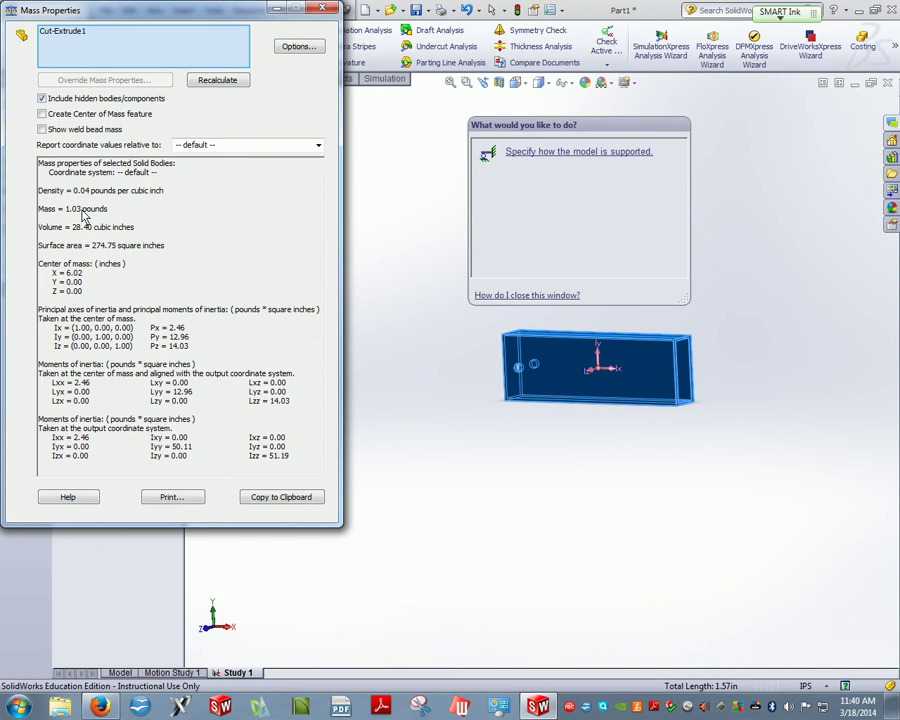
left_click(330, 10)
left_click(103, 300)
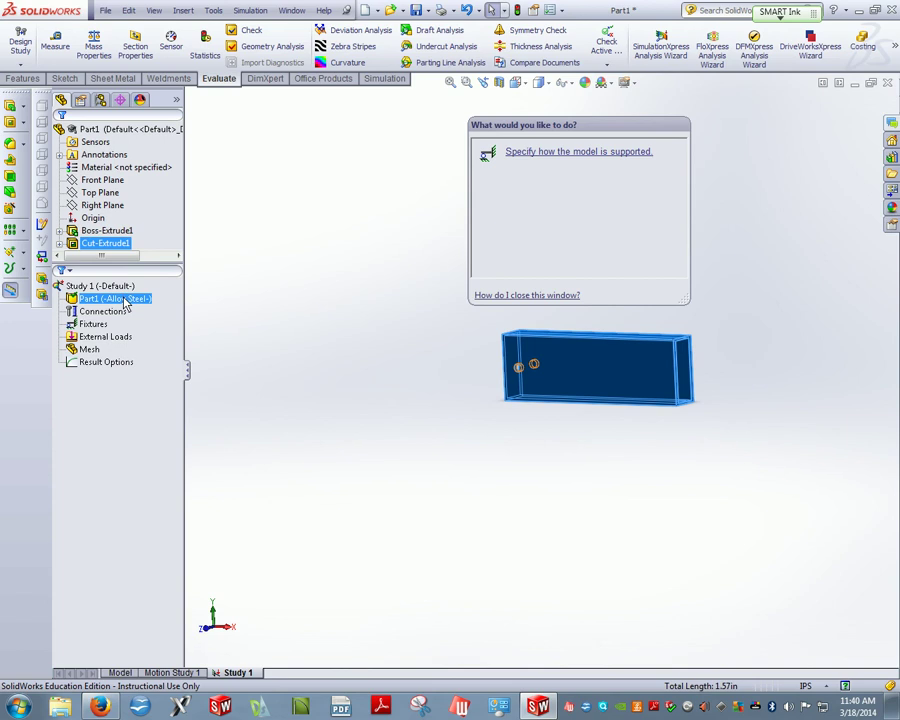
Step: Open the part's material editor and apply 2024 Alloy from the Aluminium Alloys group
right_click(125, 302)
left_click(166, 305)
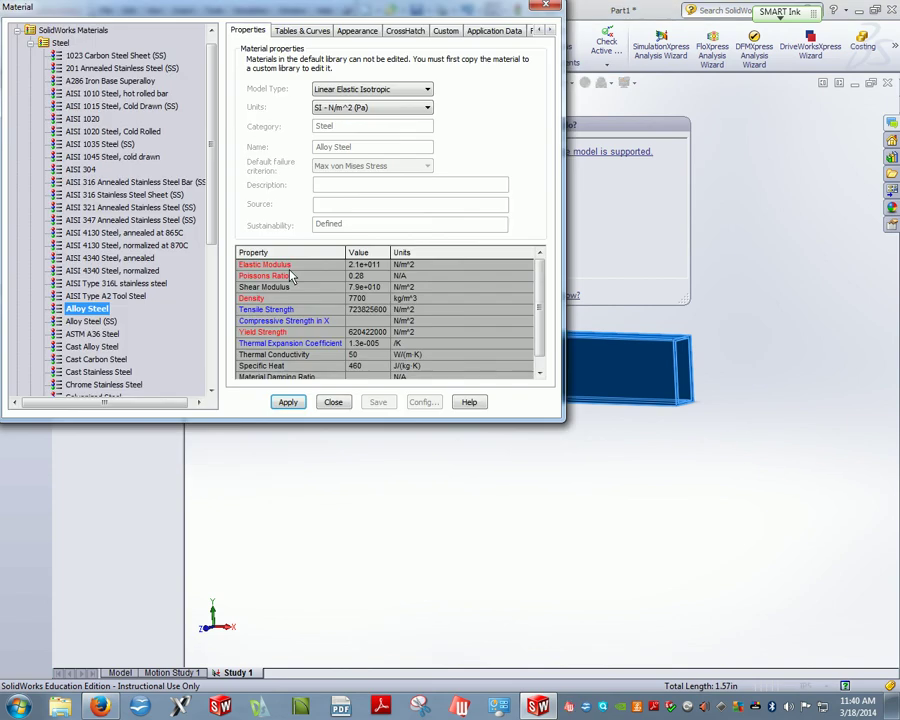
left_click(31, 43)
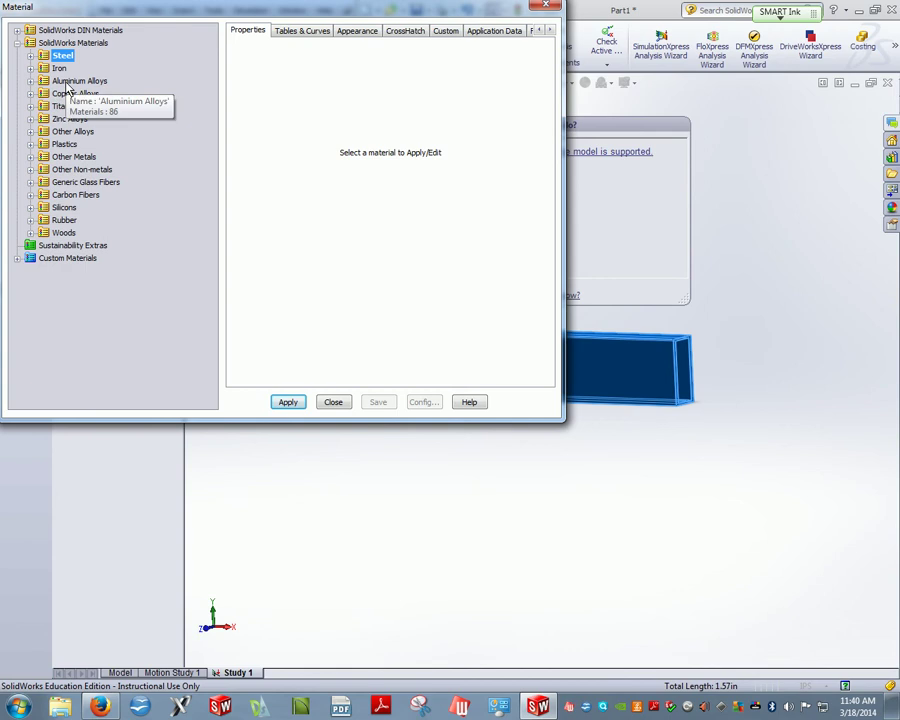
left_click(67, 84)
left_click(31, 81)
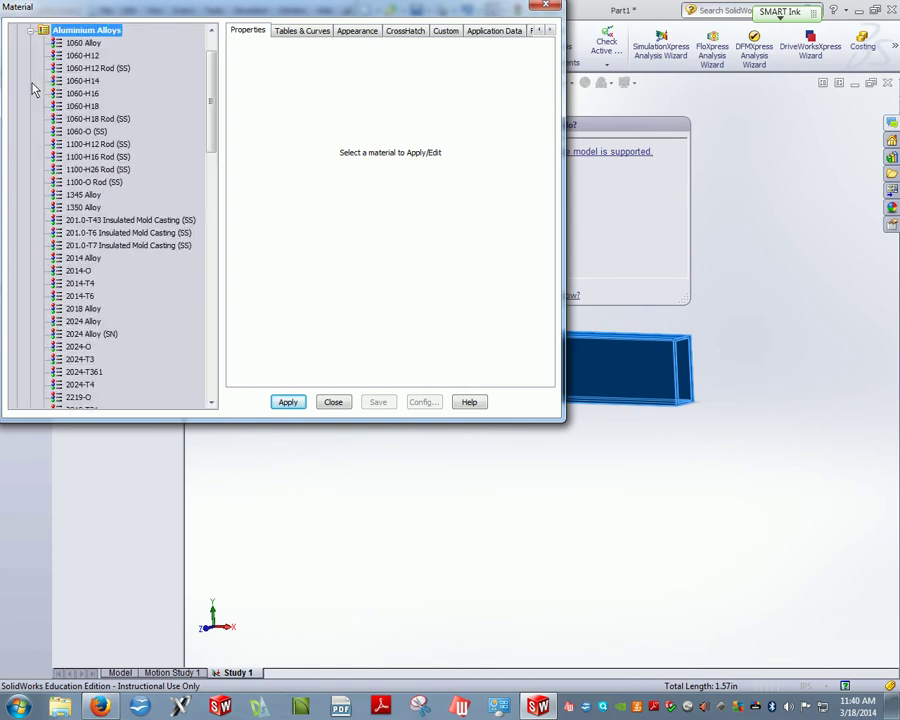
left_click_drag(211, 120, 188, 178)
left_click(95, 131)
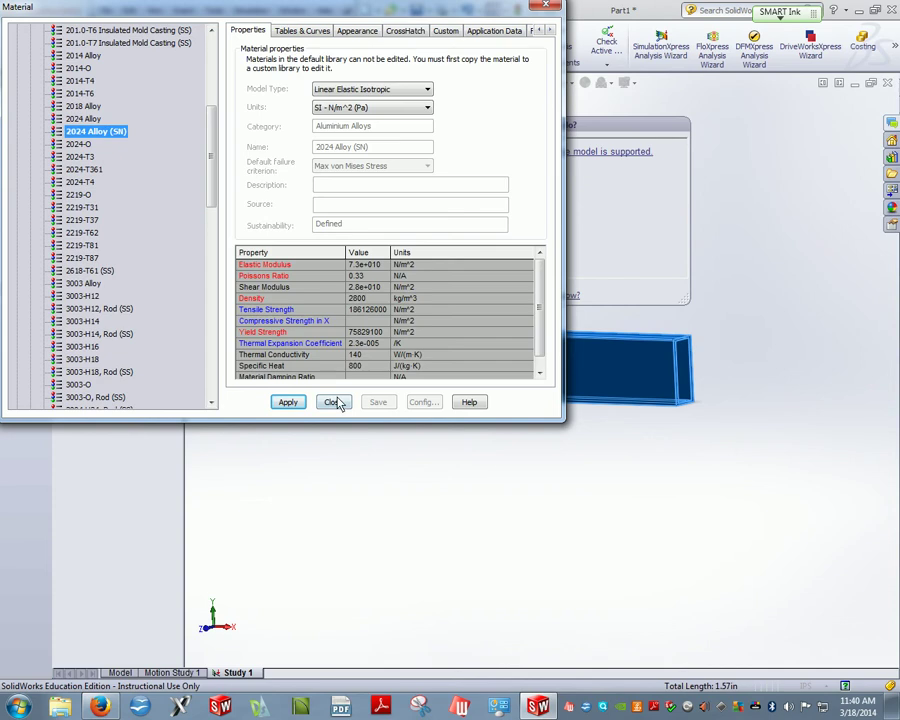
left_click(290, 403)
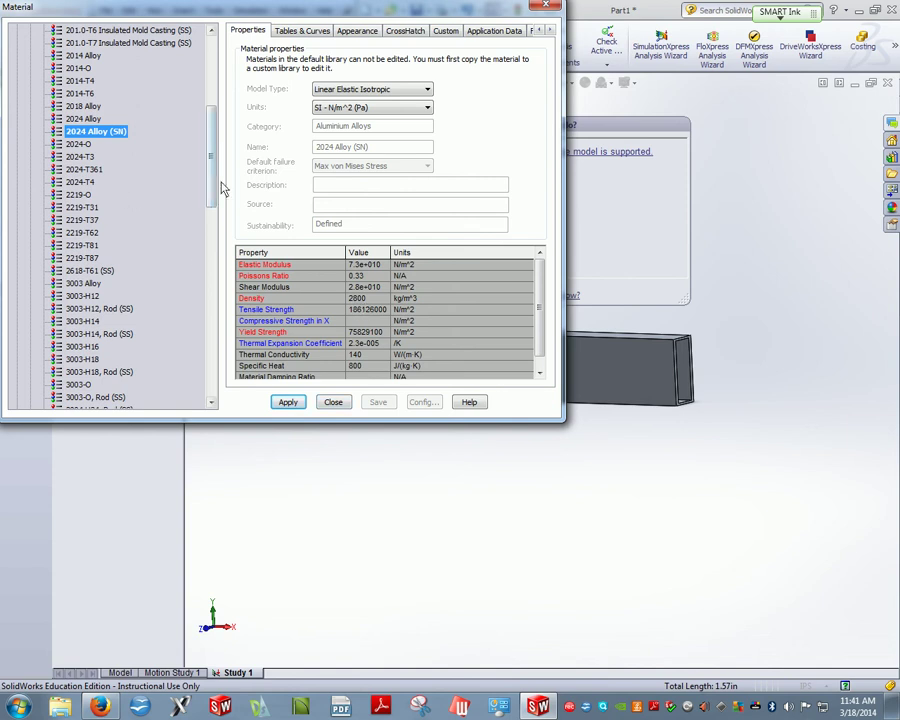
Step: Switch the material to 7050-T7451 and close the material editor
left_click_drag(213, 188, 131, 374)
left_click_drag(207, 277, 97, 337)
left_click(85, 296)
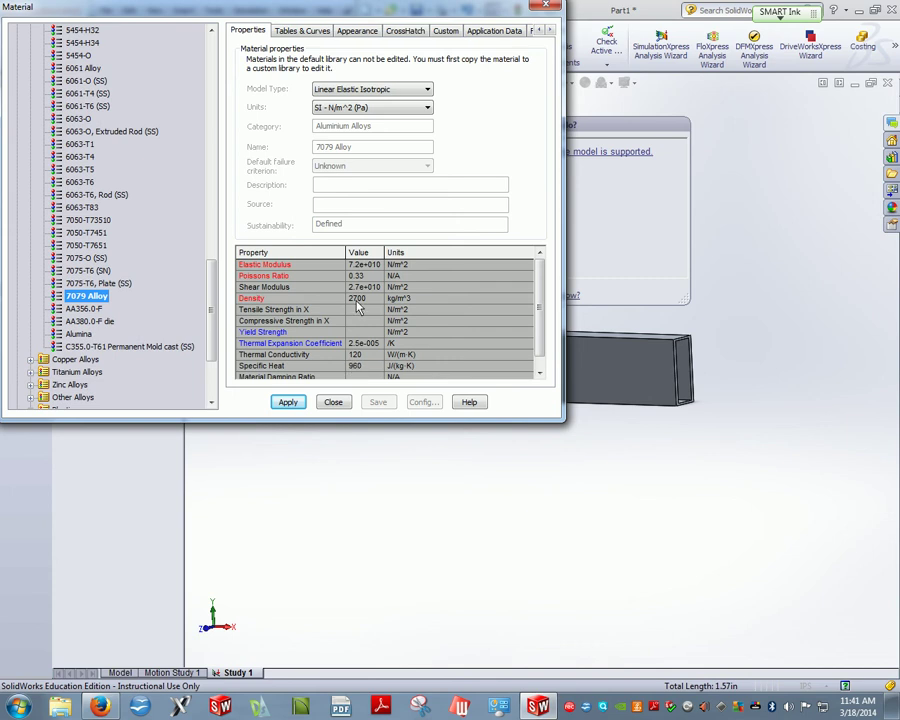
left_click(70, 232)
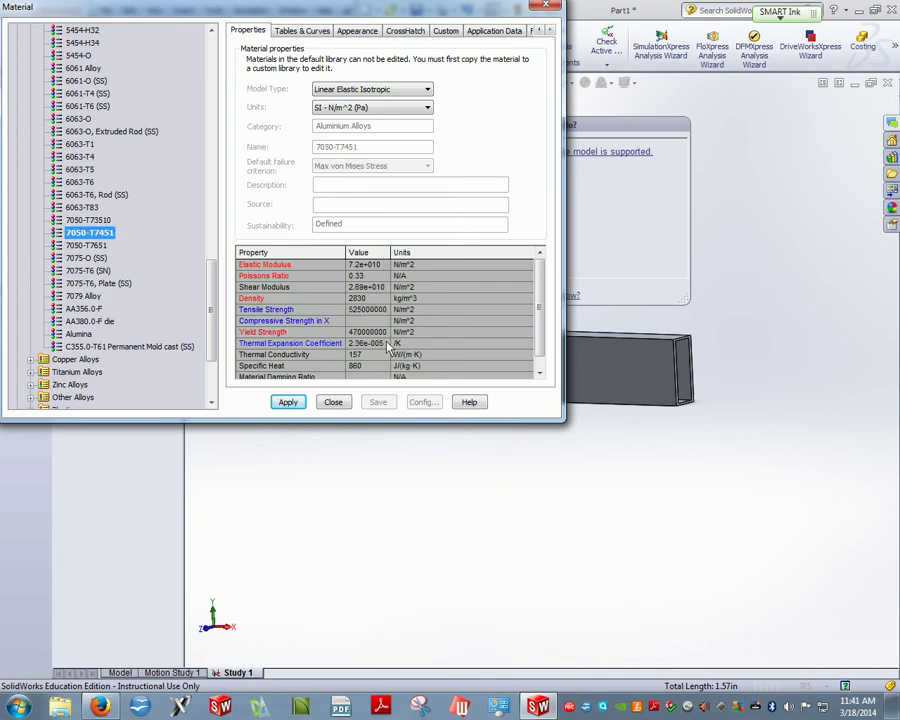
left_click(335, 402)
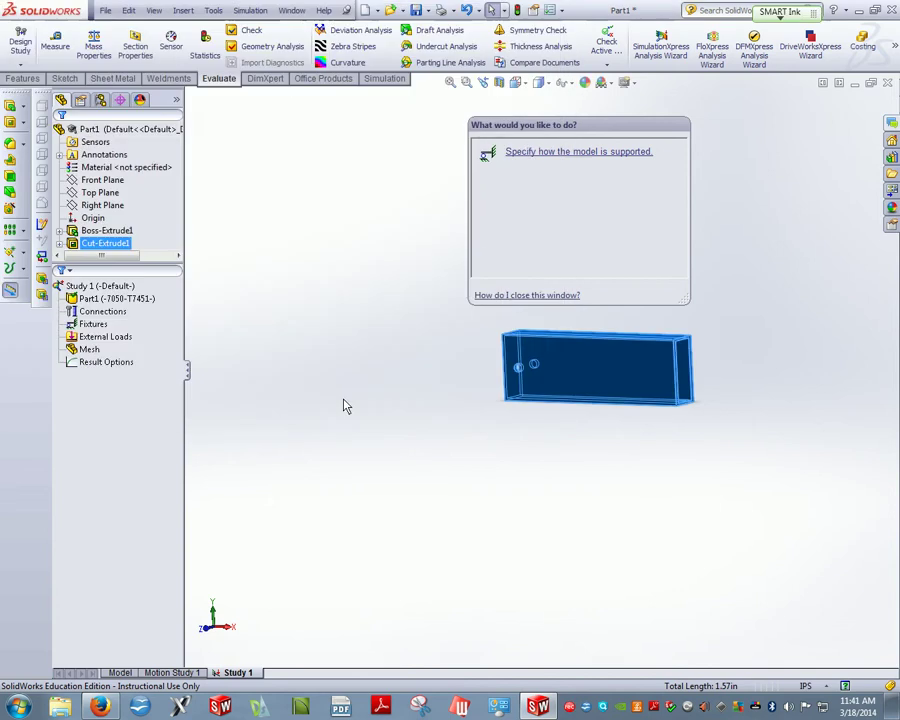
Step: Check the bar's mass properties, then close the results window
left_click(93, 48)
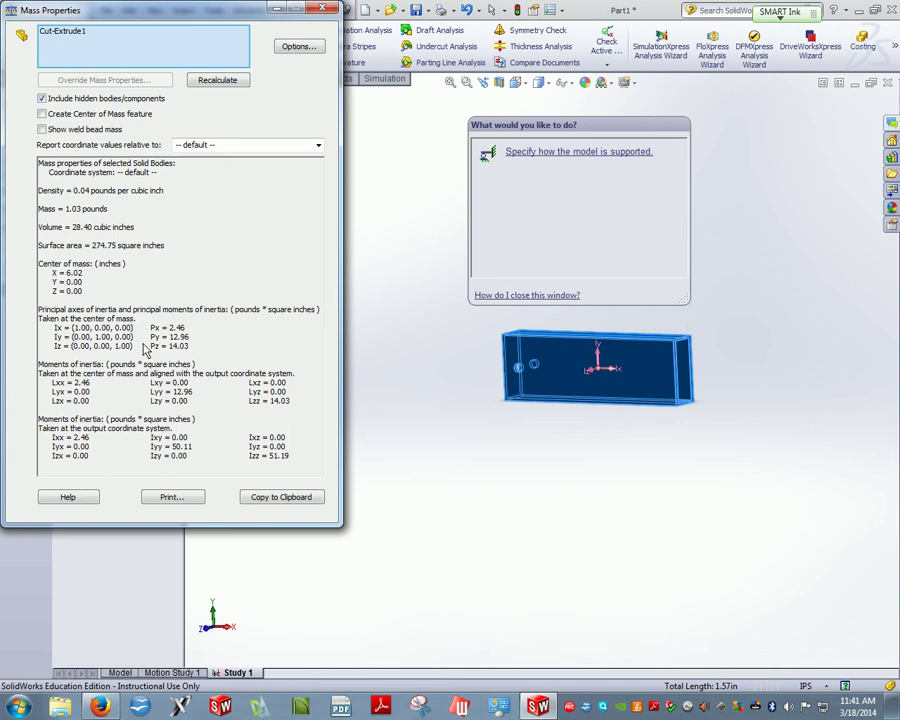
left_click(322, 8)
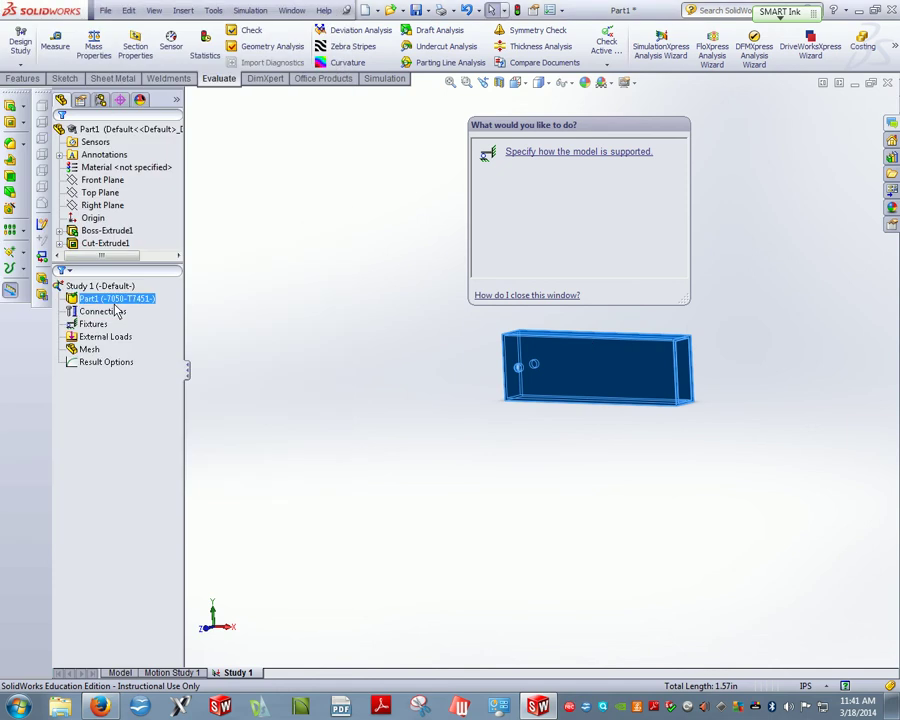
left_click(118, 300)
left_click(315, 311)
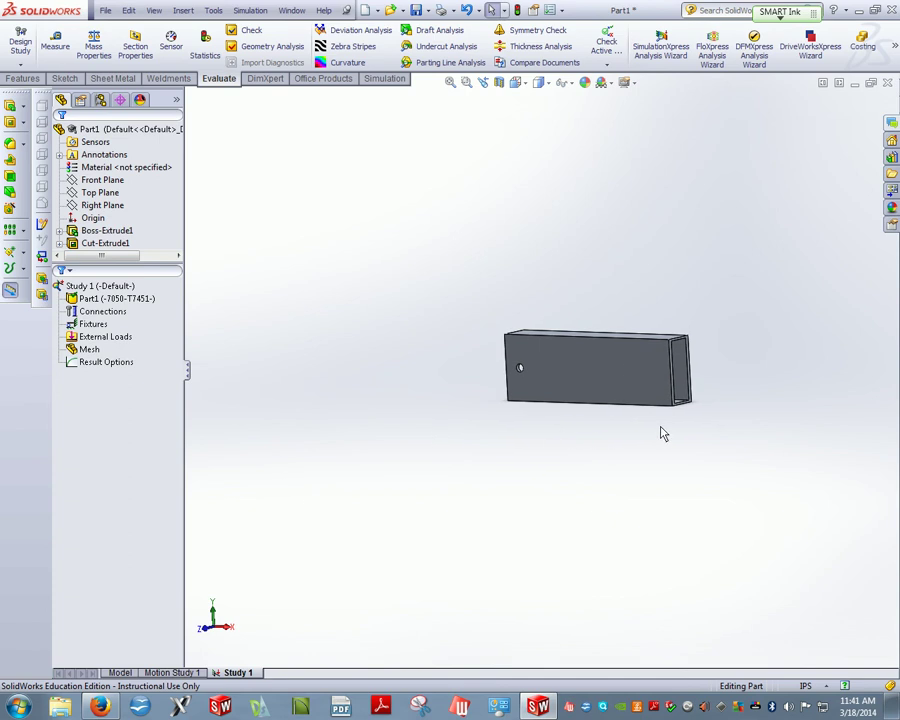
Step: Select the Fixtures group in the Study 1 tree
scroll(663, 431, "up", 2)
scroll(537, 378, "down", 5)
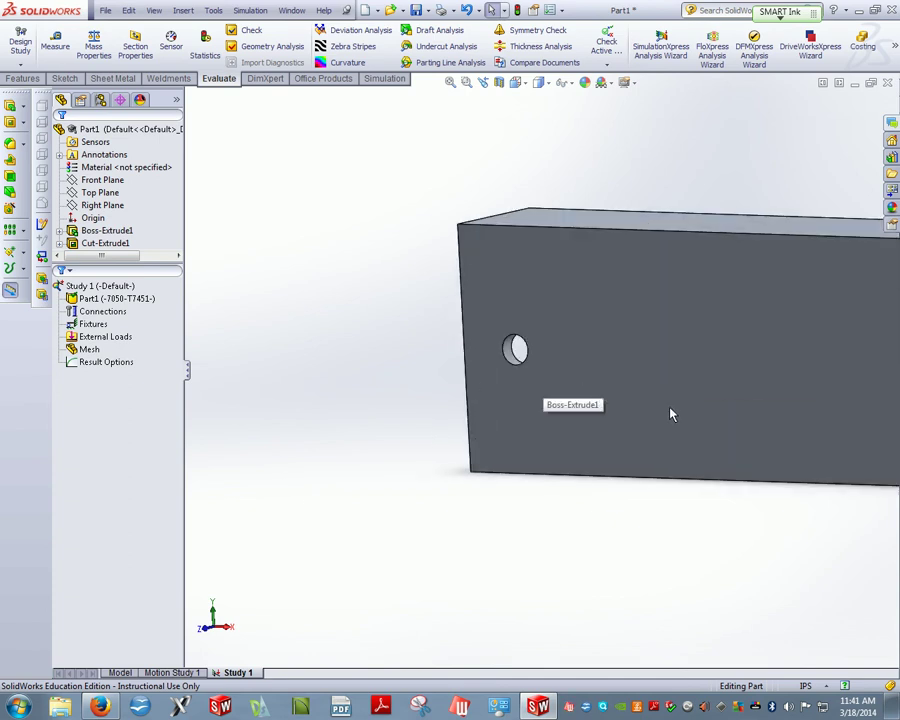
scroll(558, 367, "up", 3)
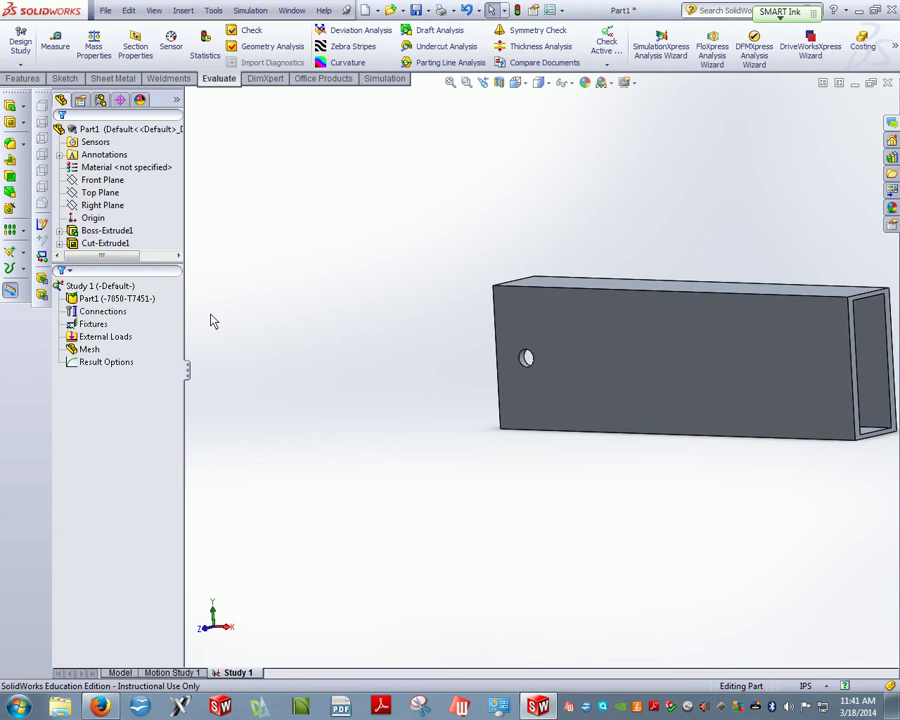
left_click(96, 314)
Step: Anchor both wall faces of the 0.50 in hole with a Fixed Geometry support, Fixed-1
right_click(97, 325)
left_click(100, 328)
right_click(100, 328)
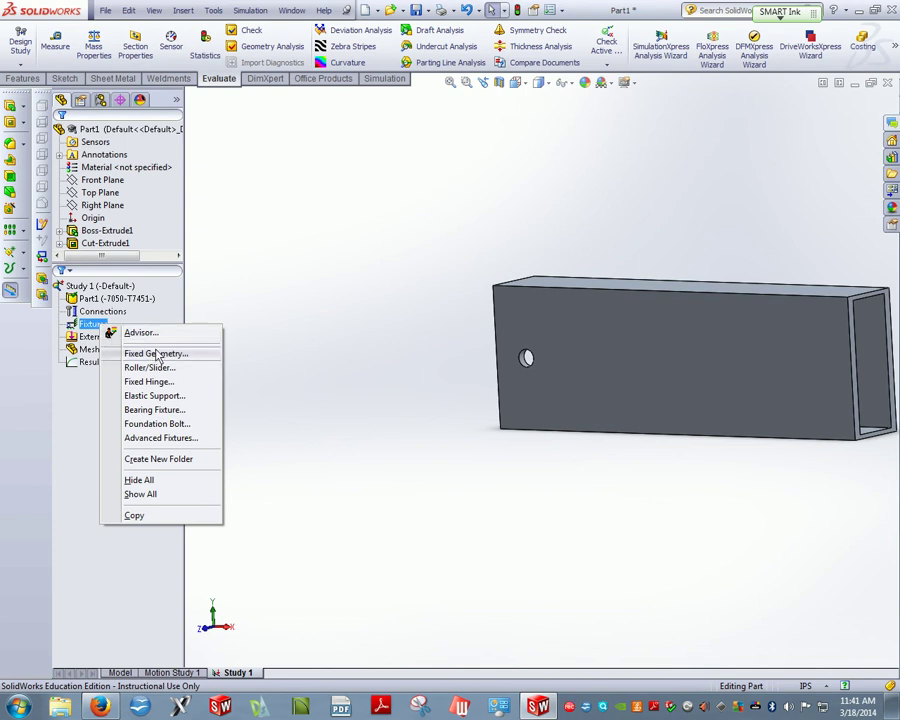
left_click(143, 354)
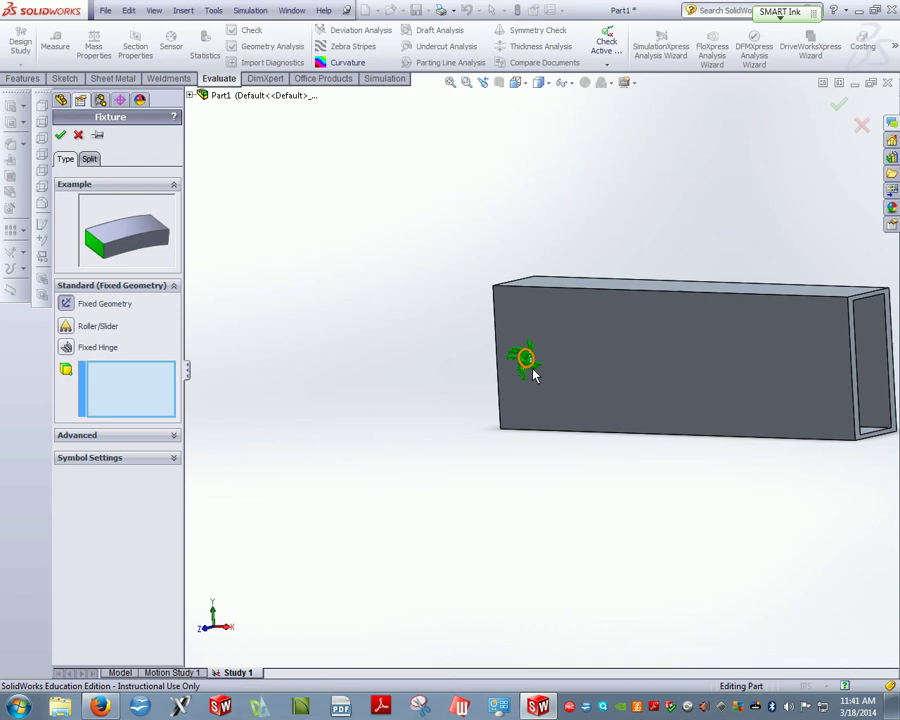
scroll(530, 370, "down", 5)
left_click(495, 340)
scroll(490, 338, "up", 5)
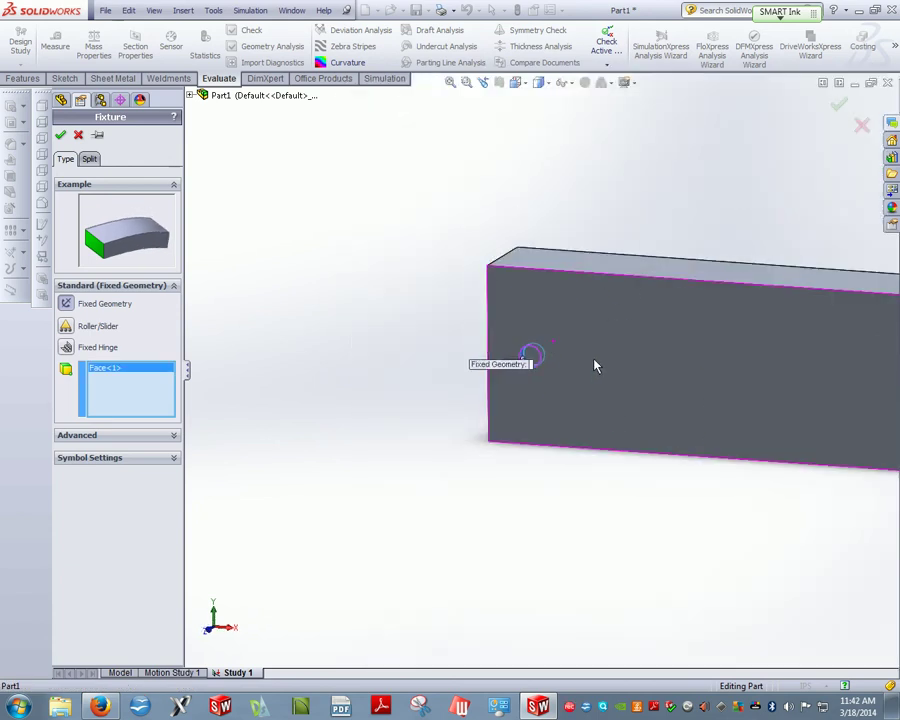
middle_click_drag(595, 364, 518, 325)
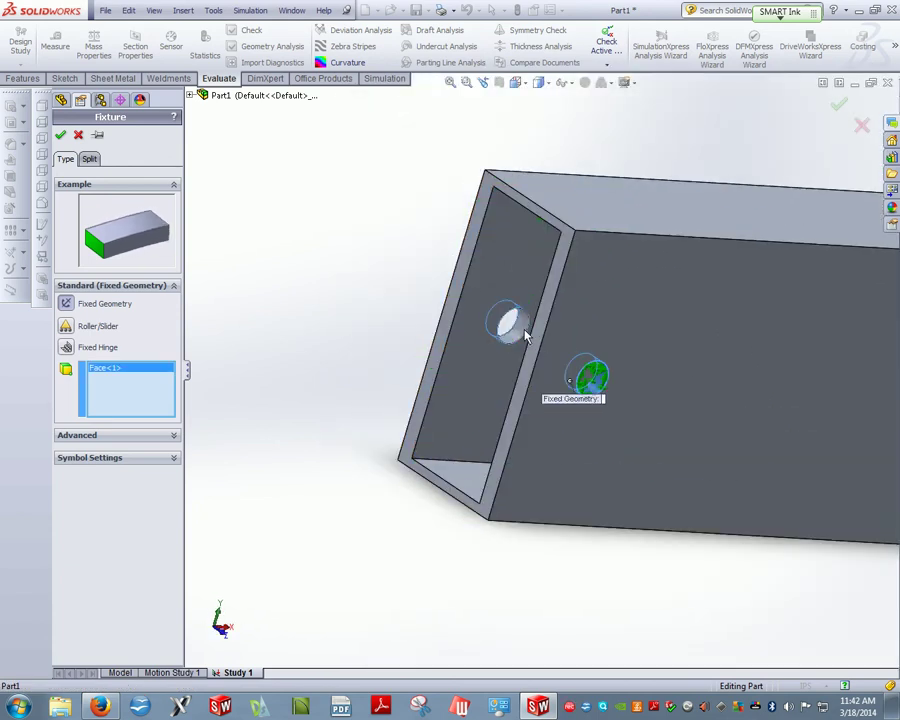
left_click(520, 327)
scroll(560, 366, "up", 5)
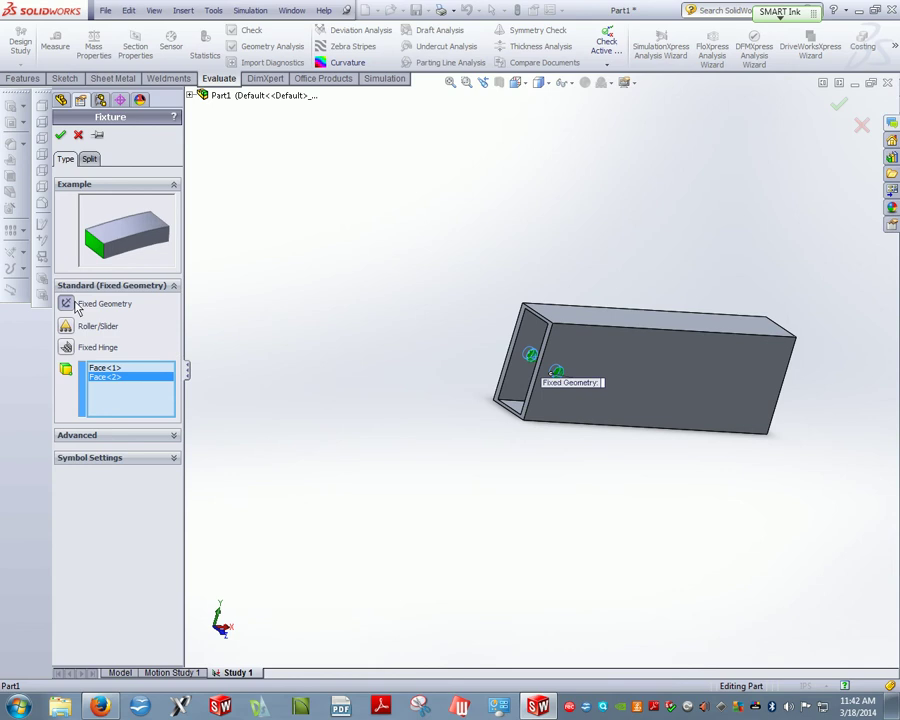
left_click(60, 137)
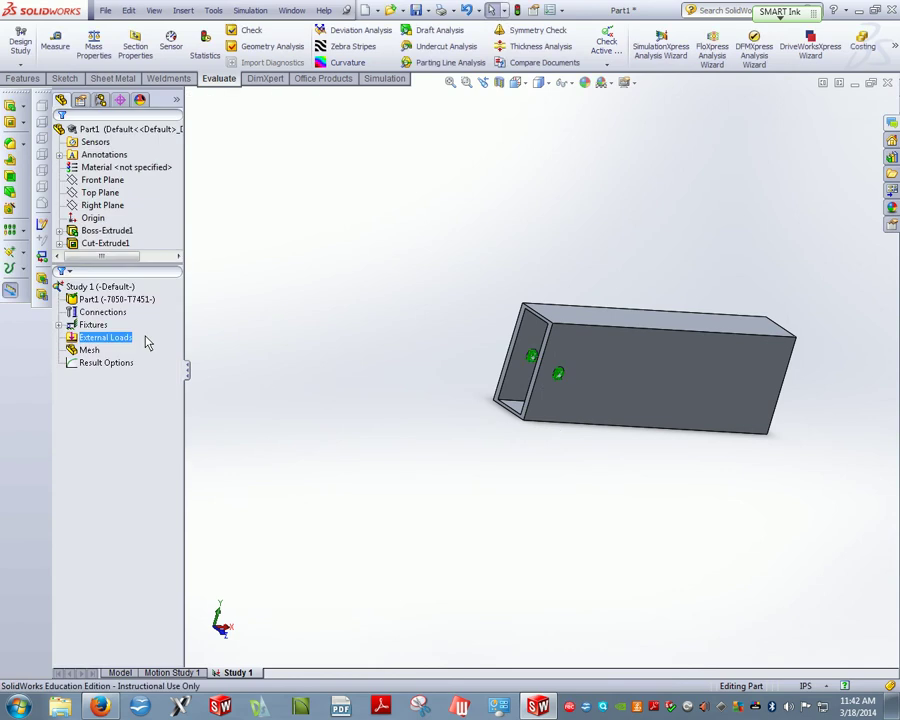
left_click(101, 337)
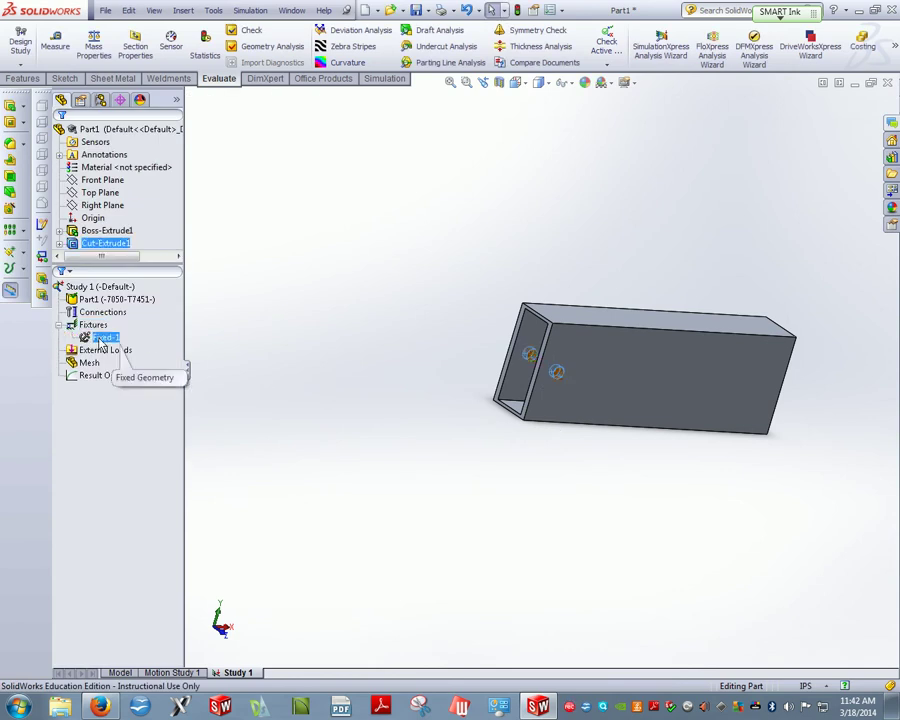
left_click(105, 350)
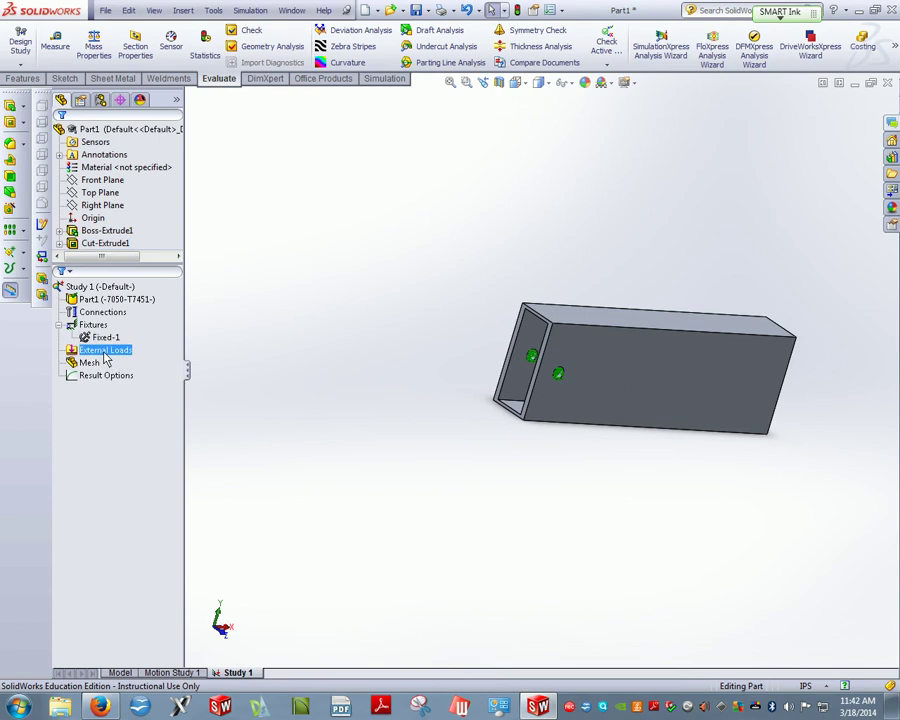
Step: Start a Force load on External Loads and select the bar's open end face
right_click(105, 354)
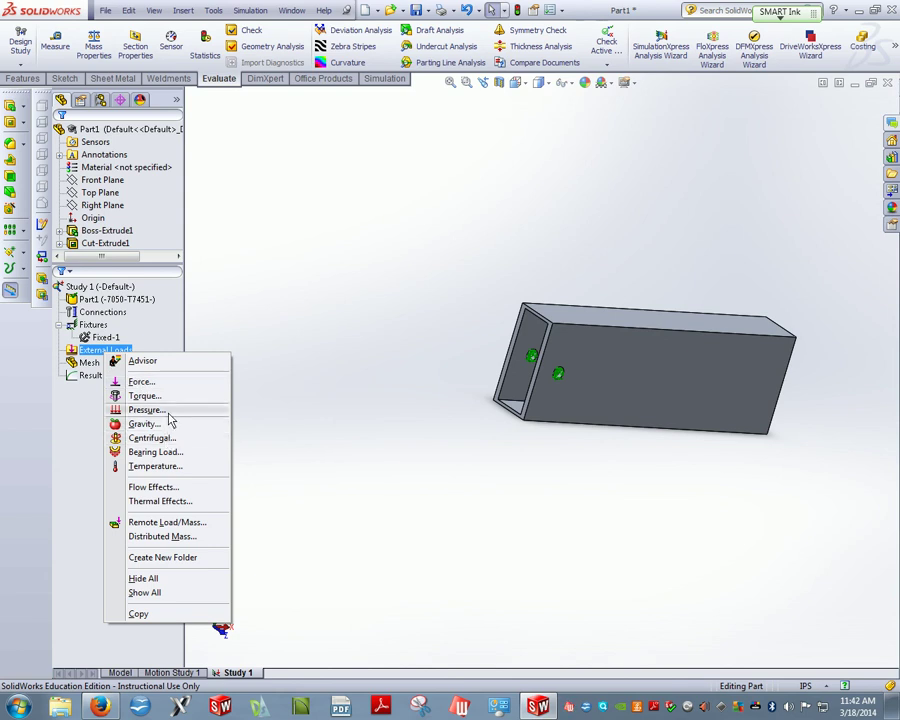
left_click(140, 382)
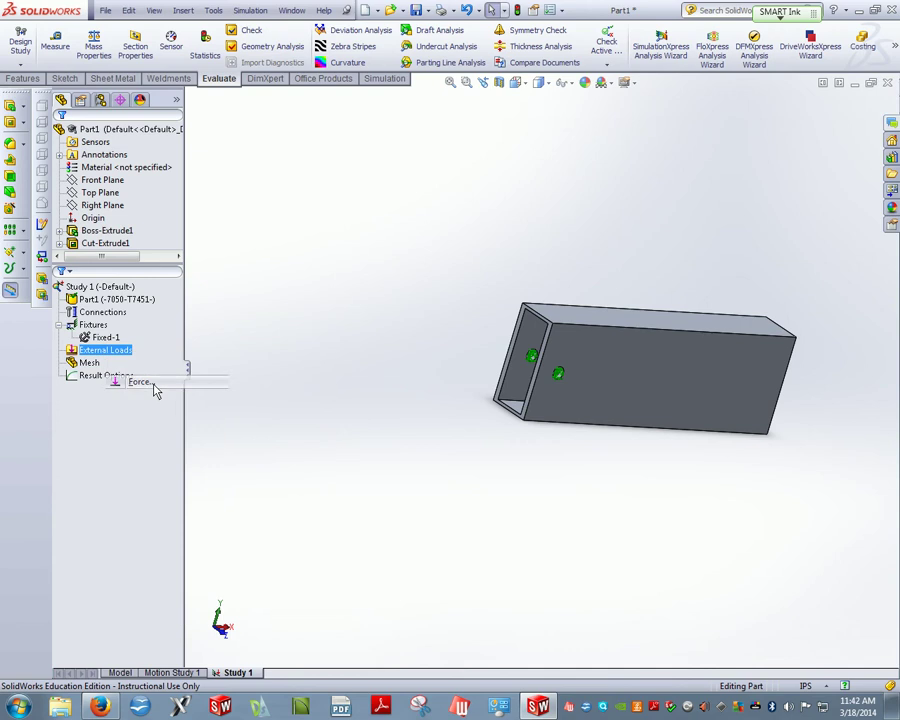
middle_click_drag(674, 440, 542, 464)
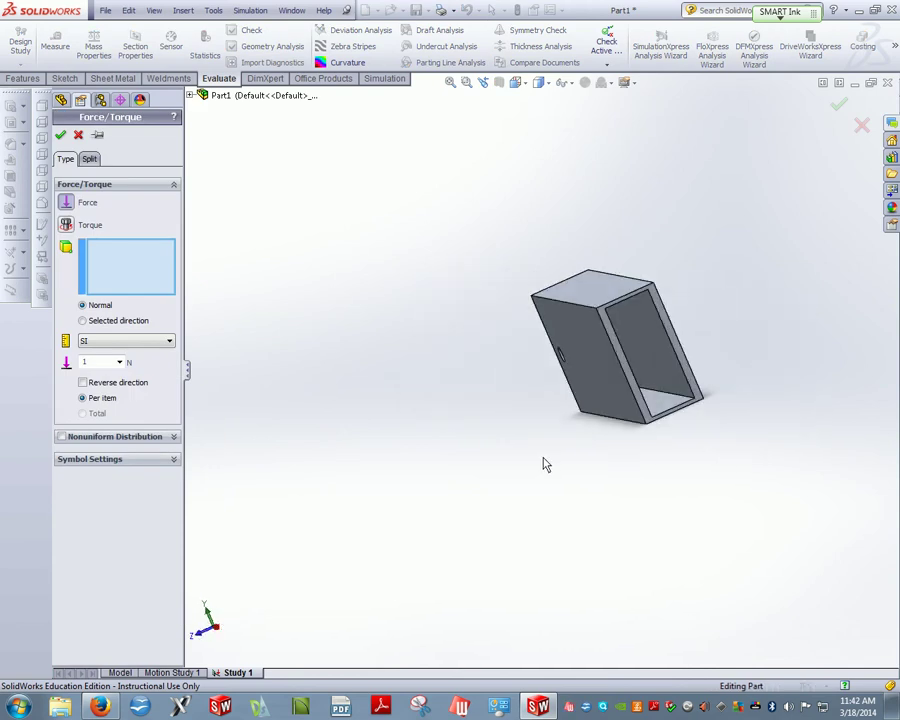
left_click(687, 377)
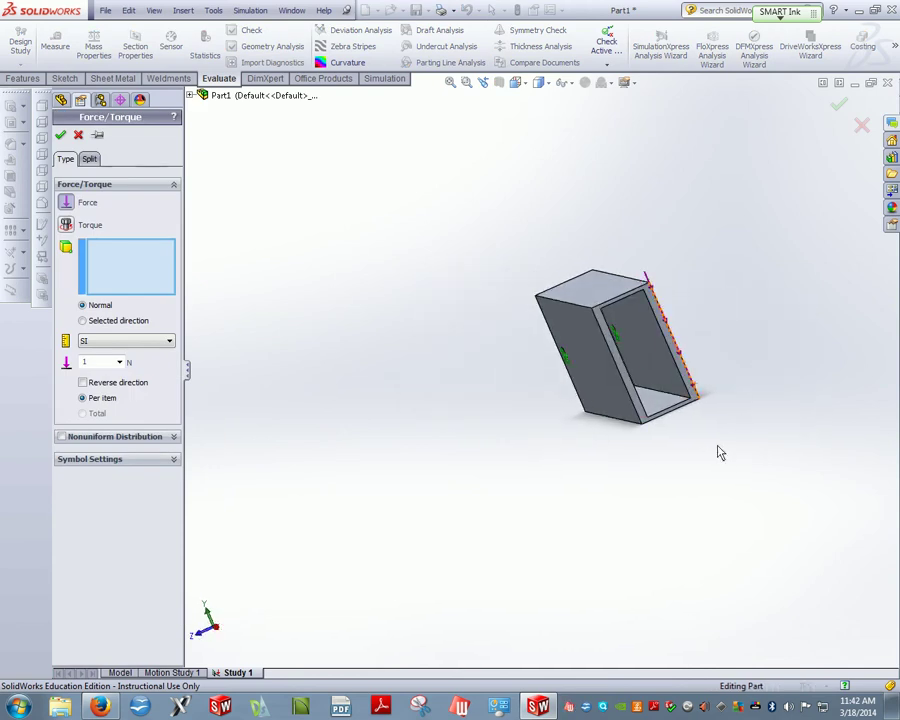
middle_click_drag(719, 452, 794, 408)
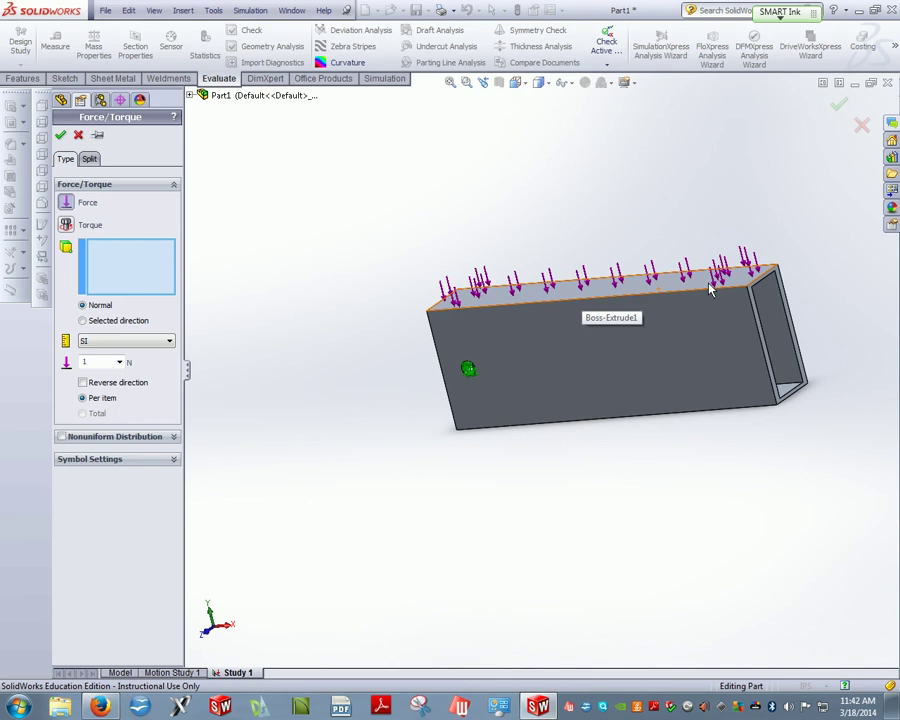
left_click(784, 289)
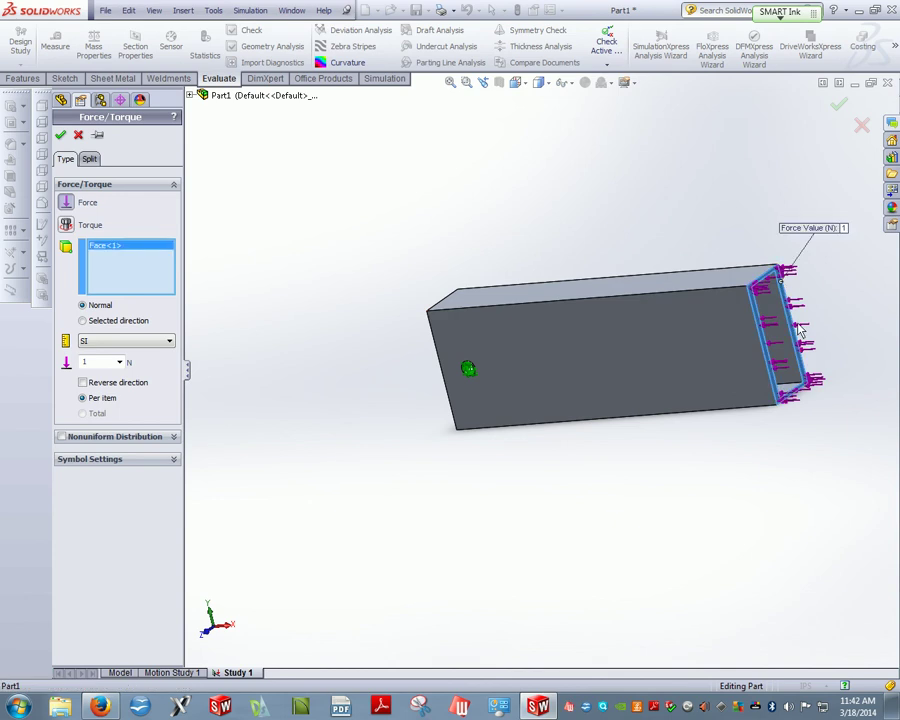
Step: Direct the force along the vertical edge at 500 lbf, English (IPS) units, and confirm
left_click(110, 341)
left_click(100, 364)
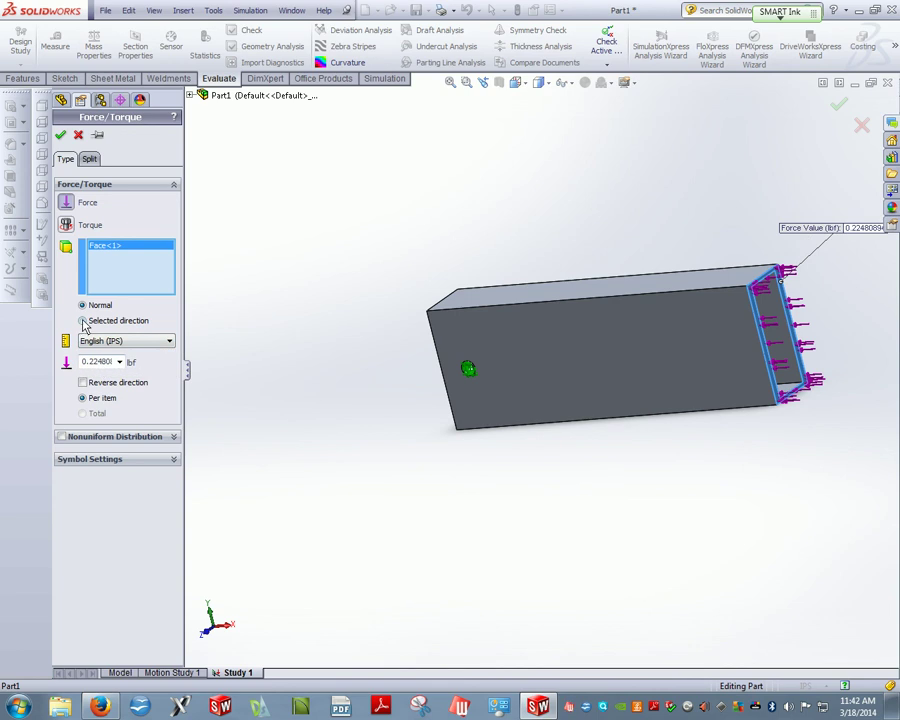
left_click(83, 322)
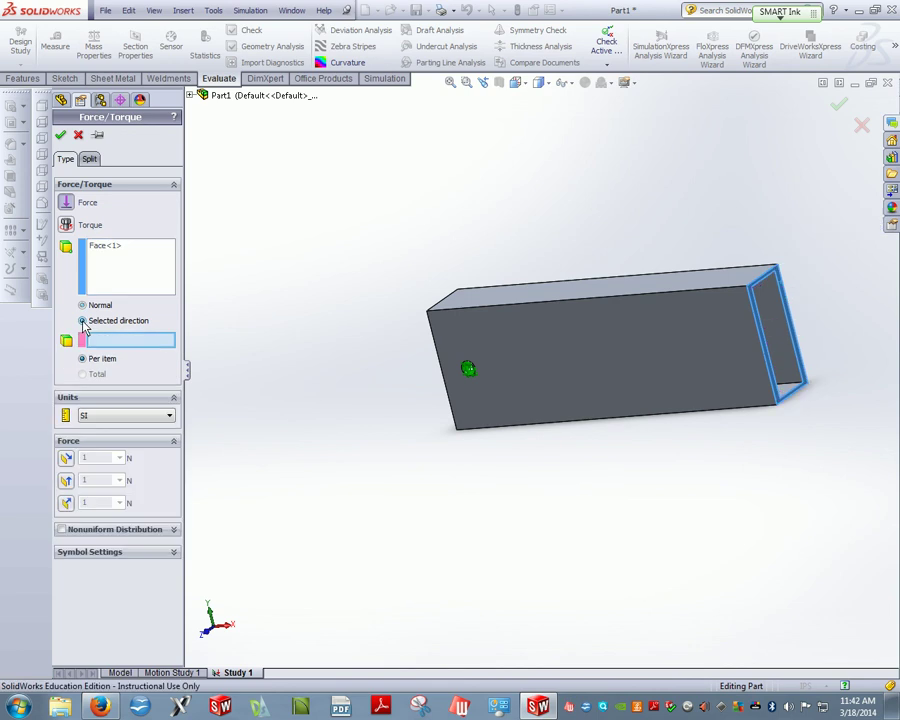
left_click(66, 458)
scroll(710, 375, "down", 5)
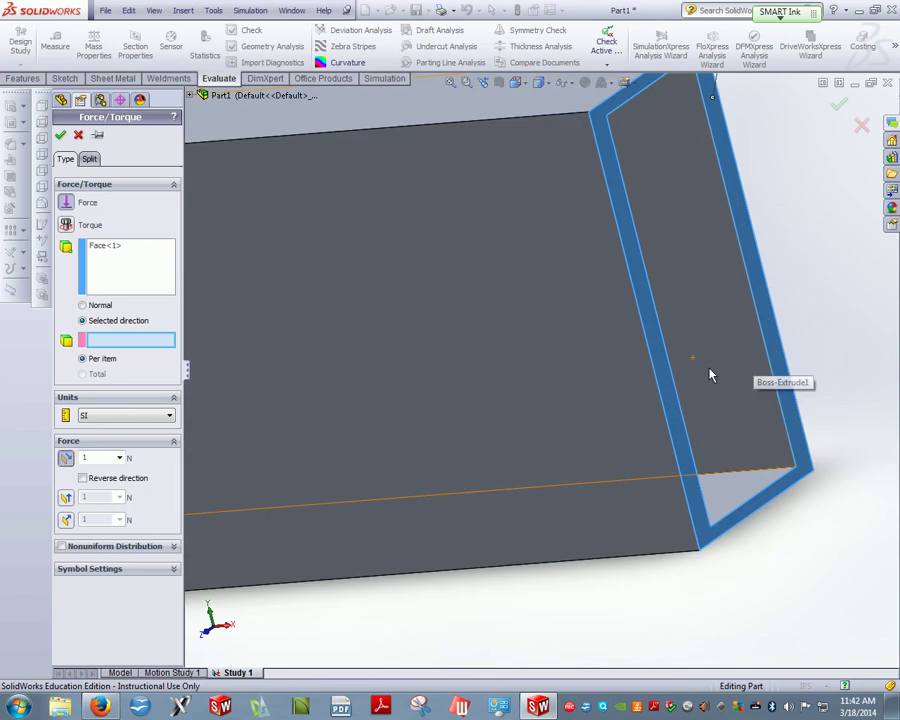
left_click(659, 390)
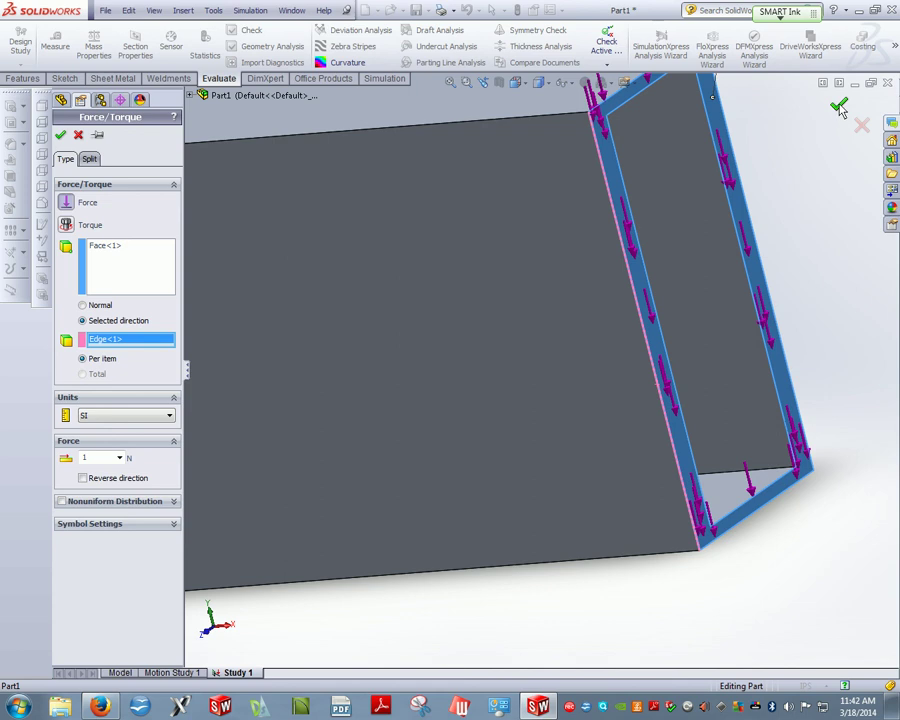
left_click(94, 458)
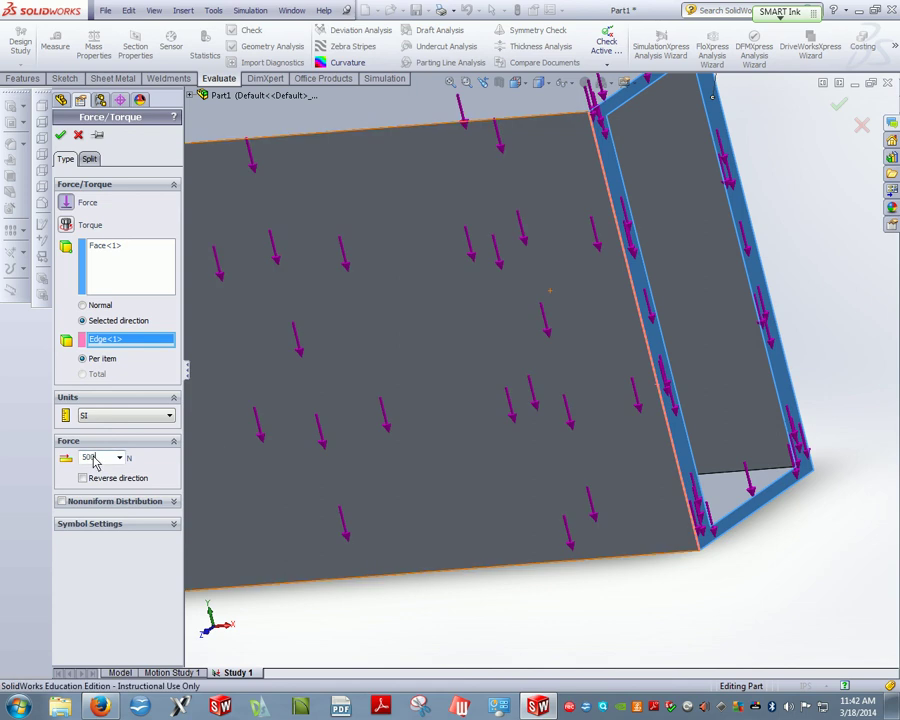
type("500")
left_click(118, 416)
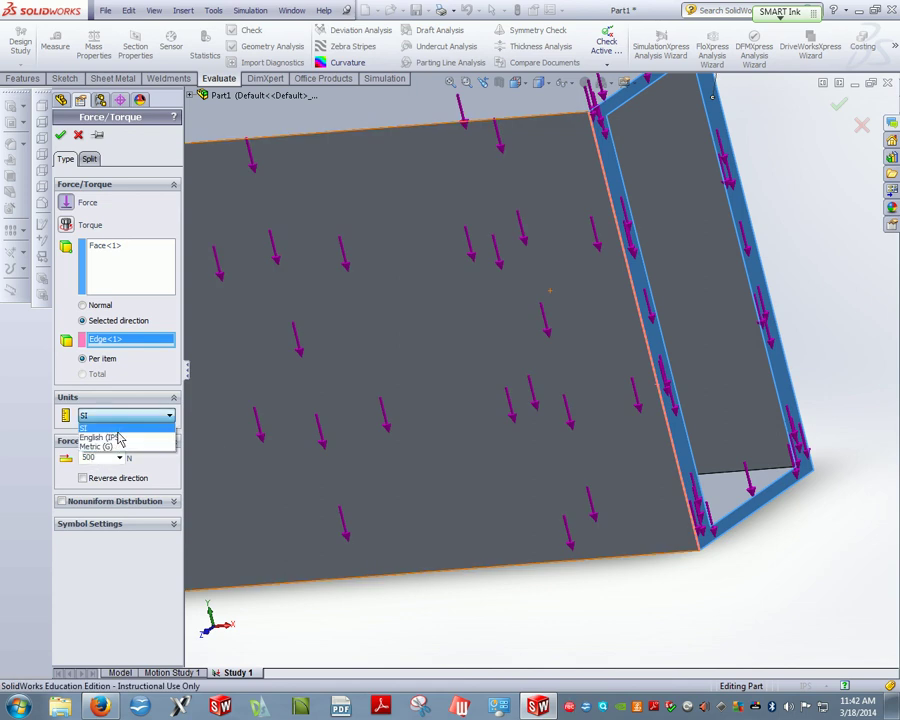
left_click(116, 438)
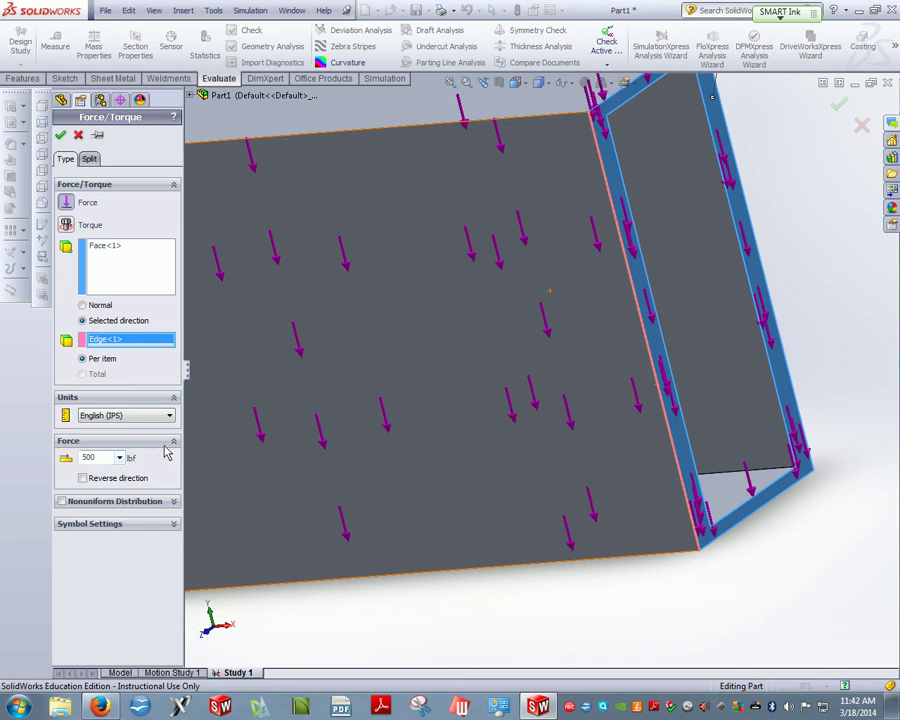
left_click(60, 134)
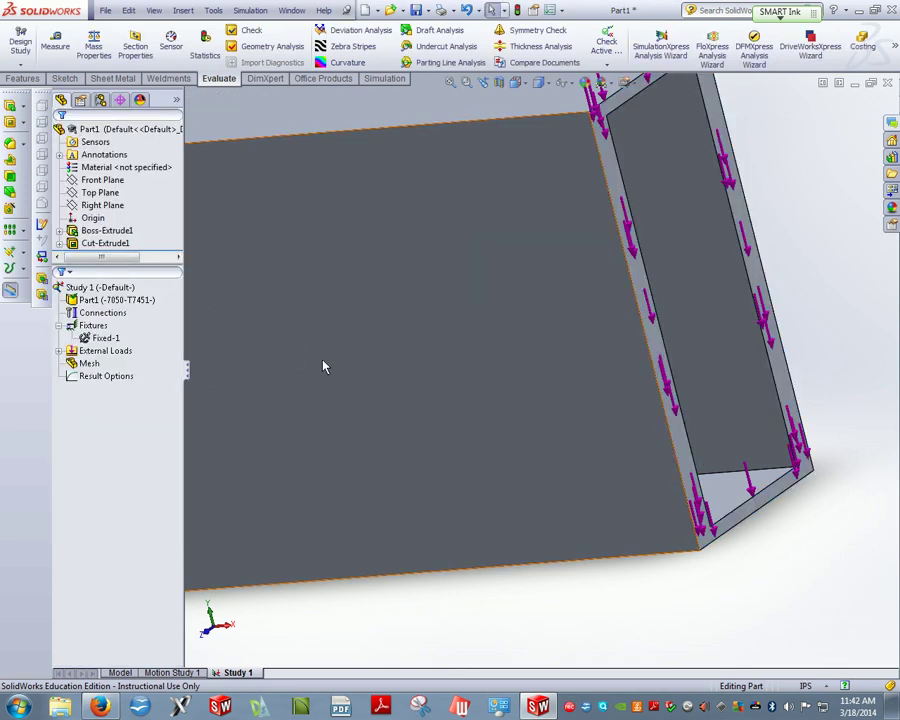
Step: Orbit and zoom the bar to inspect the 500 lbf load on its end
scroll(388, 372, "up", 5)
scroll(597, 418, "down", 10)
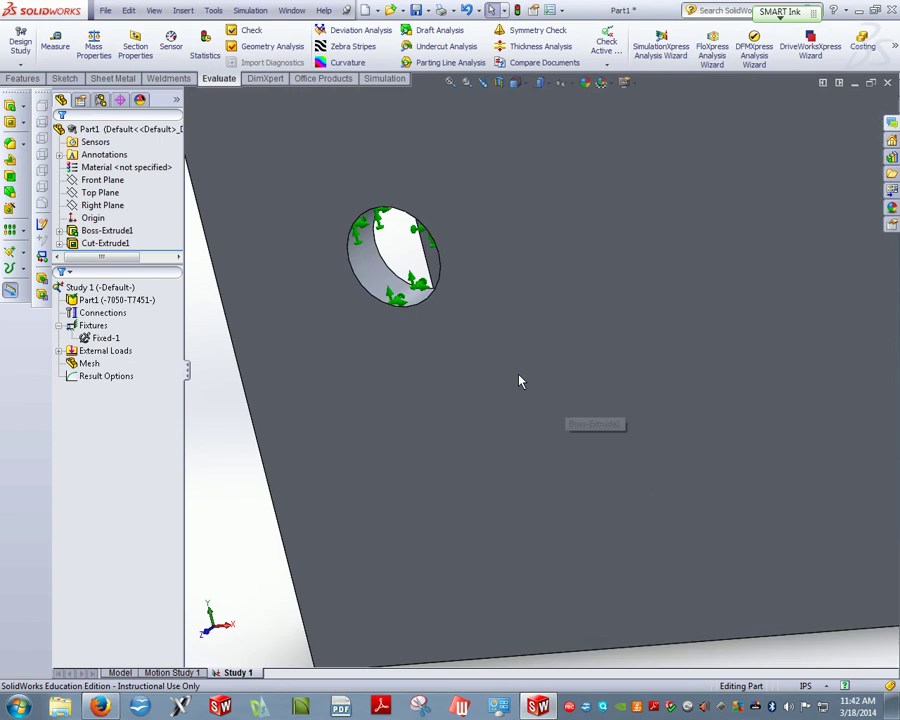
scroll(478, 354, "up", 3)
middle_click_drag(478, 354, 727, 366)
scroll(721, 365, "down", 5)
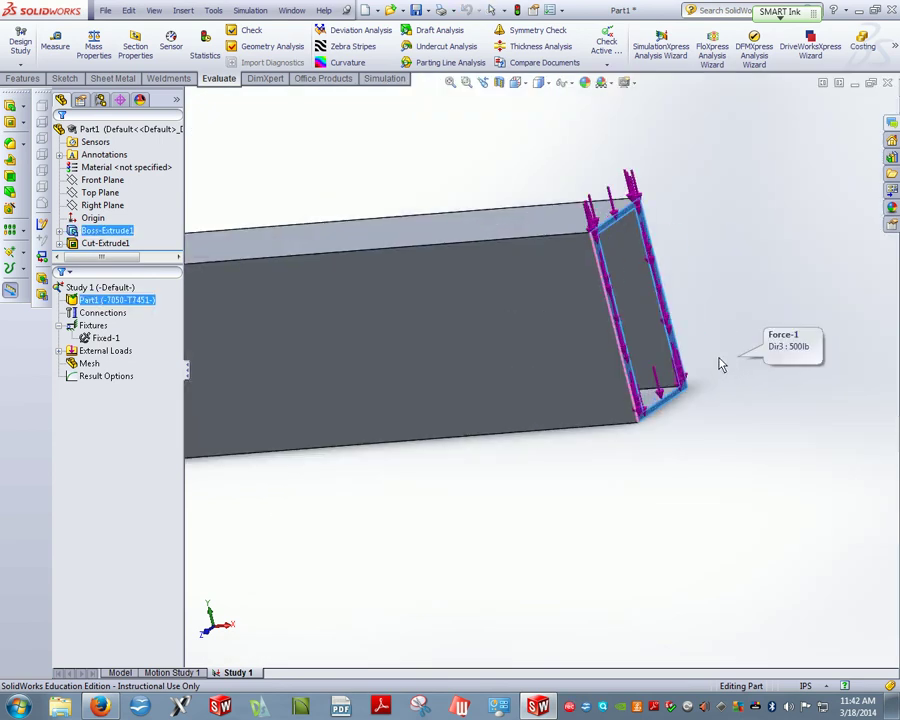
scroll(720, 364, "up", 4)
scroll(426, 396, "down", 3)
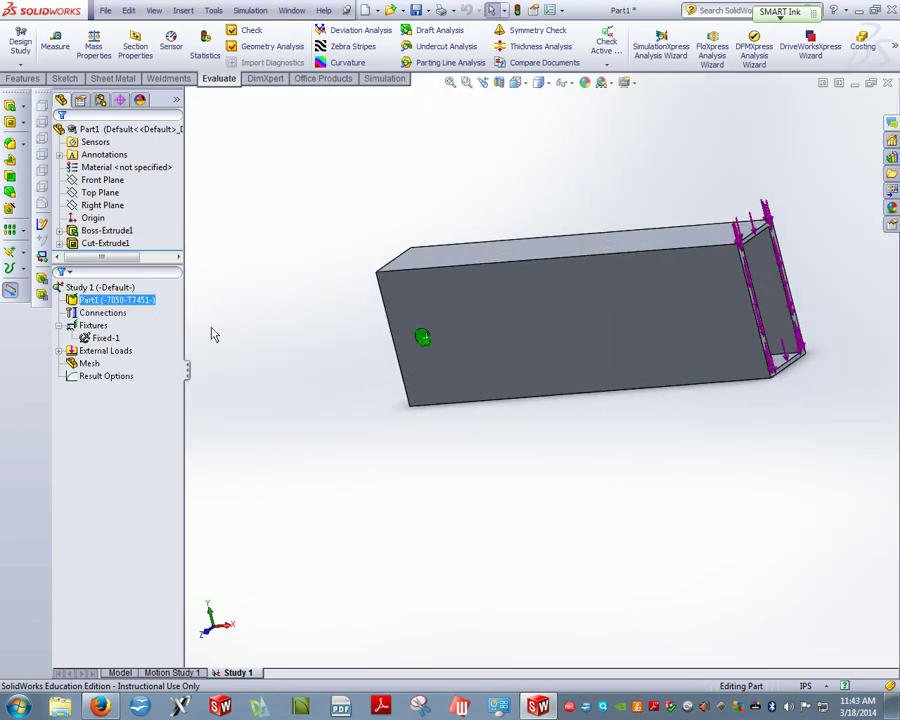
Step: Create a solid mesh with a slightly coarser density and orbit to inspect it
left_click(90, 364)
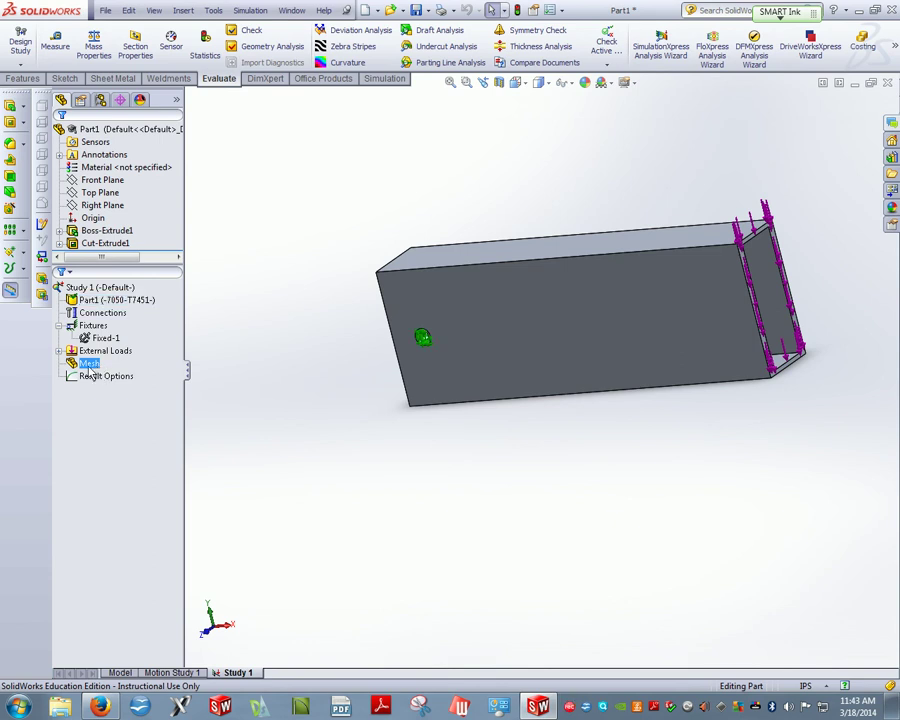
right_click(90, 368)
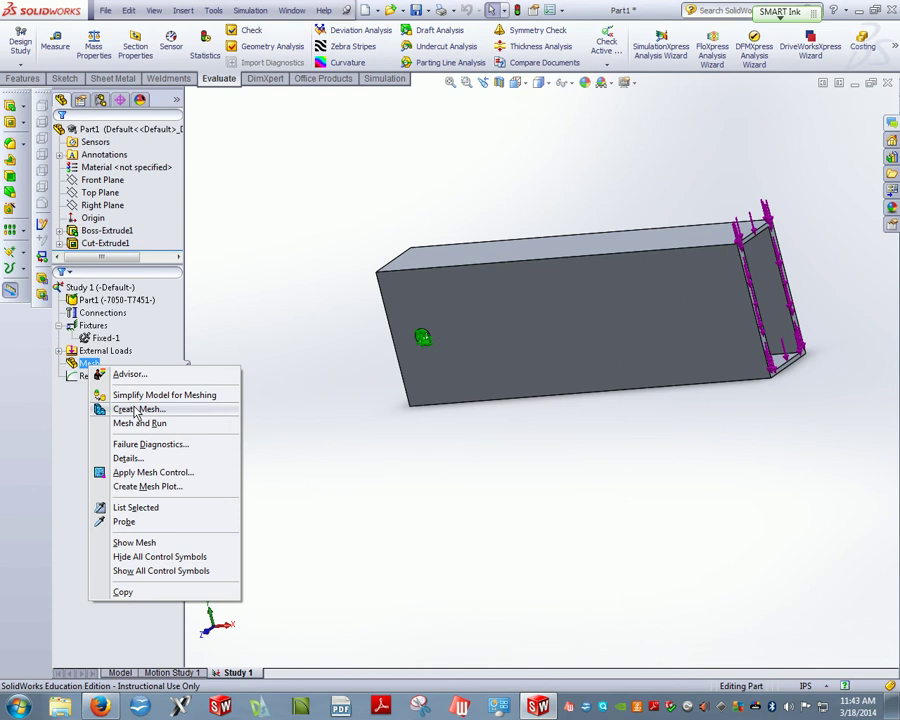
left_click(136, 410)
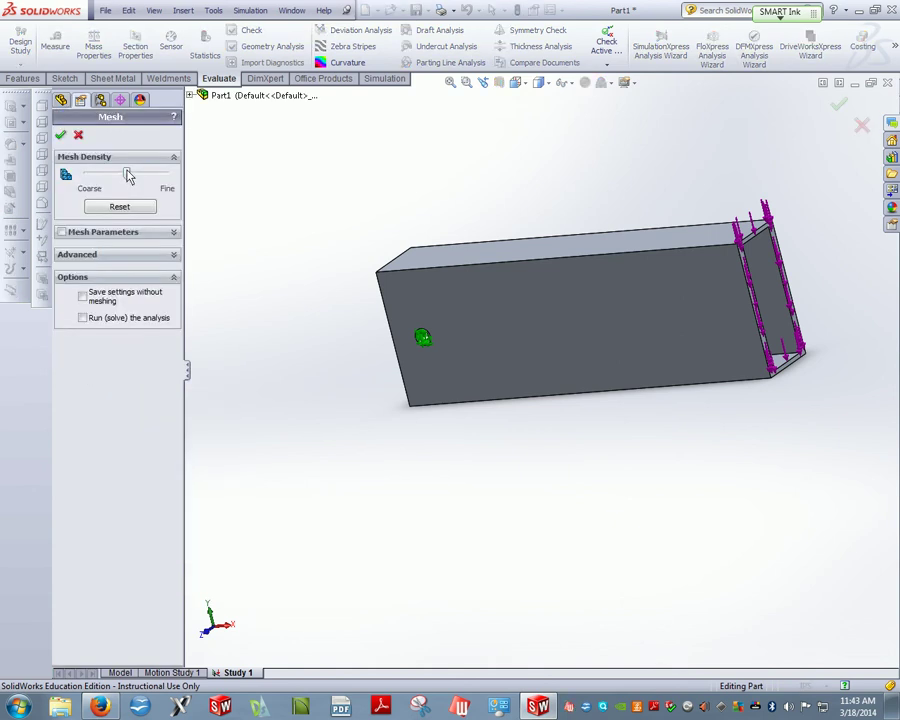
left_click_drag(126, 176, 122, 177)
left_click(61, 134)
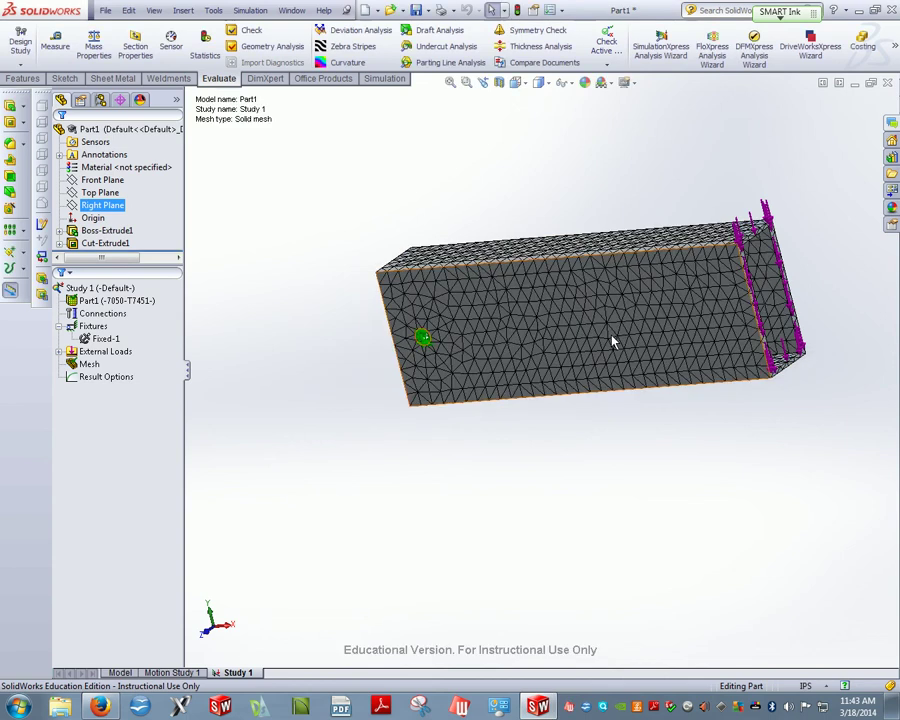
scroll(613, 342, "down", 5)
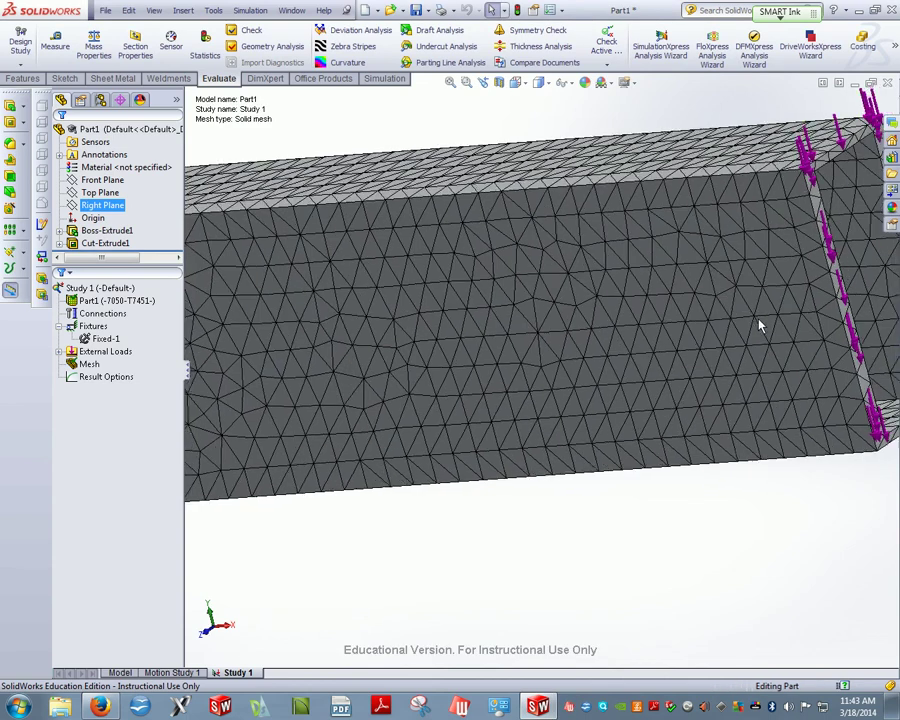
middle_click_drag(760, 325, 616, 352)
middle_click_drag(692, 342, 544, 342)
scroll(563, 334, "down", 4)
scroll(566, 333, "up", 4)
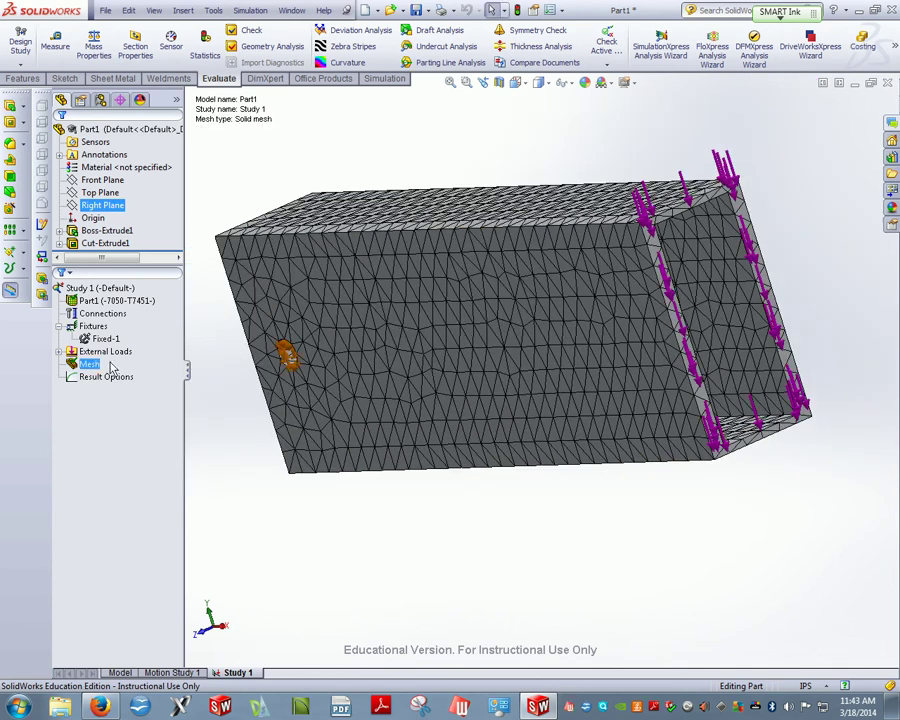
Step: Regenerate the mesh on the bar
right_click(88, 364)
left_click(143, 406)
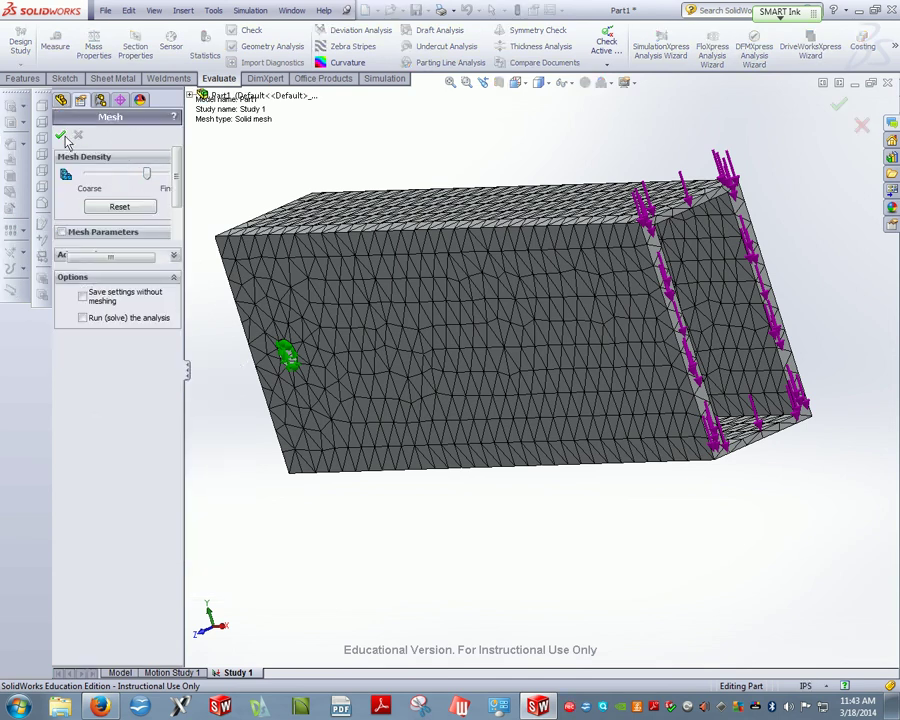
left_click(61, 134)
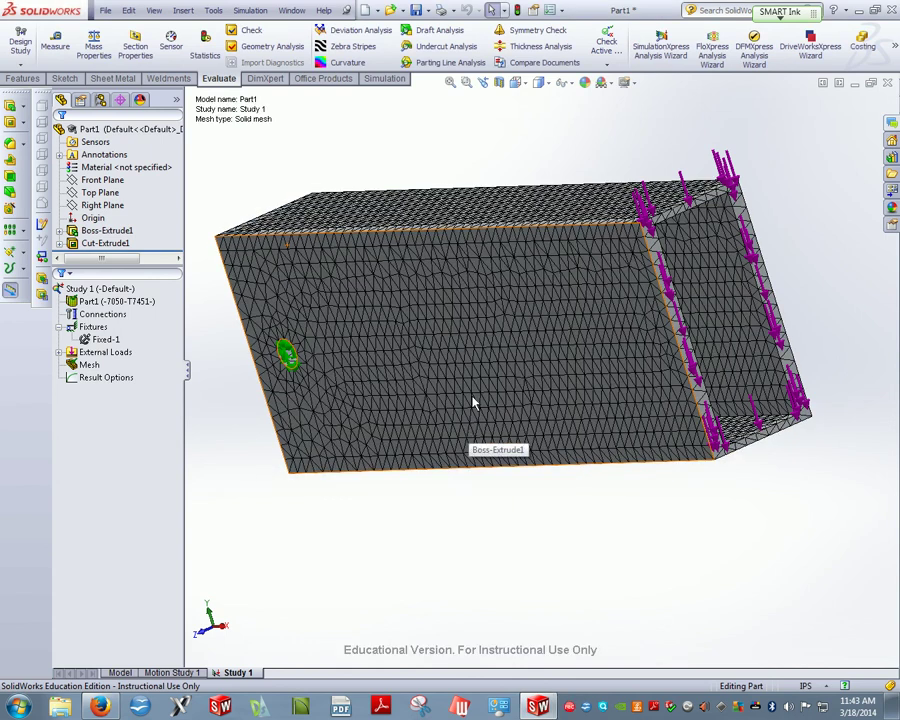
scroll(444, 352, "down", 3)
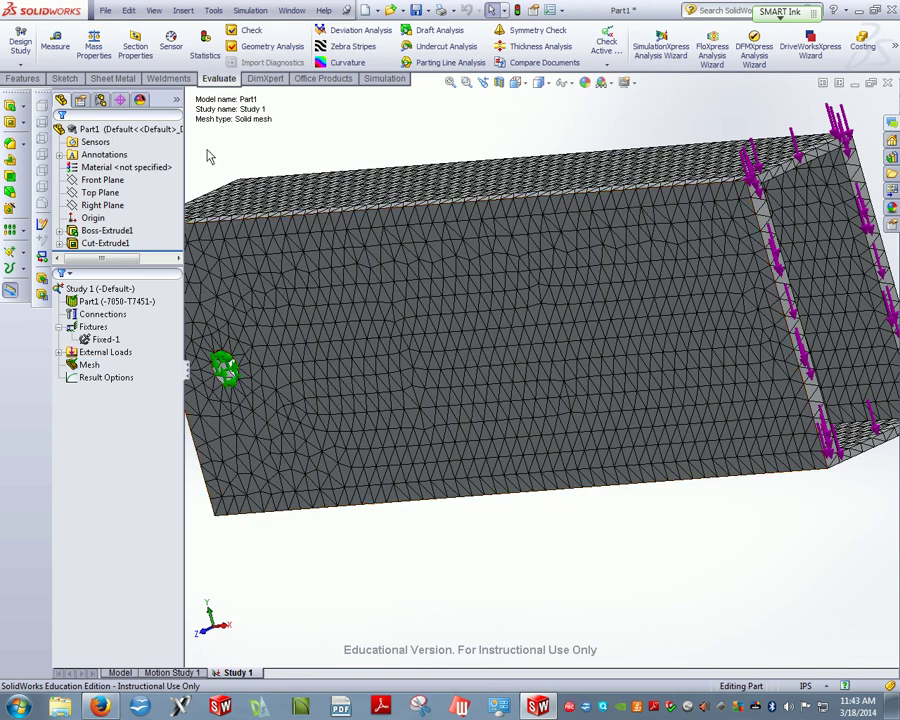
Step: Run Study 1, producing a von Mises plot peaking at 345,079,008 N/m^2
left_click(382, 78)
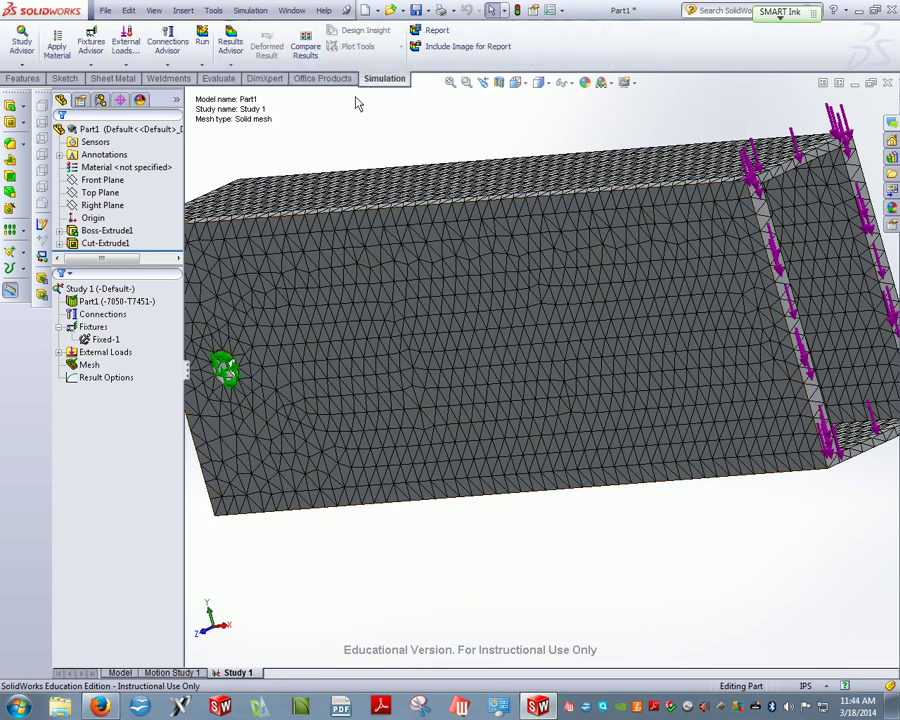
left_click(203, 66)
left_click(222, 78)
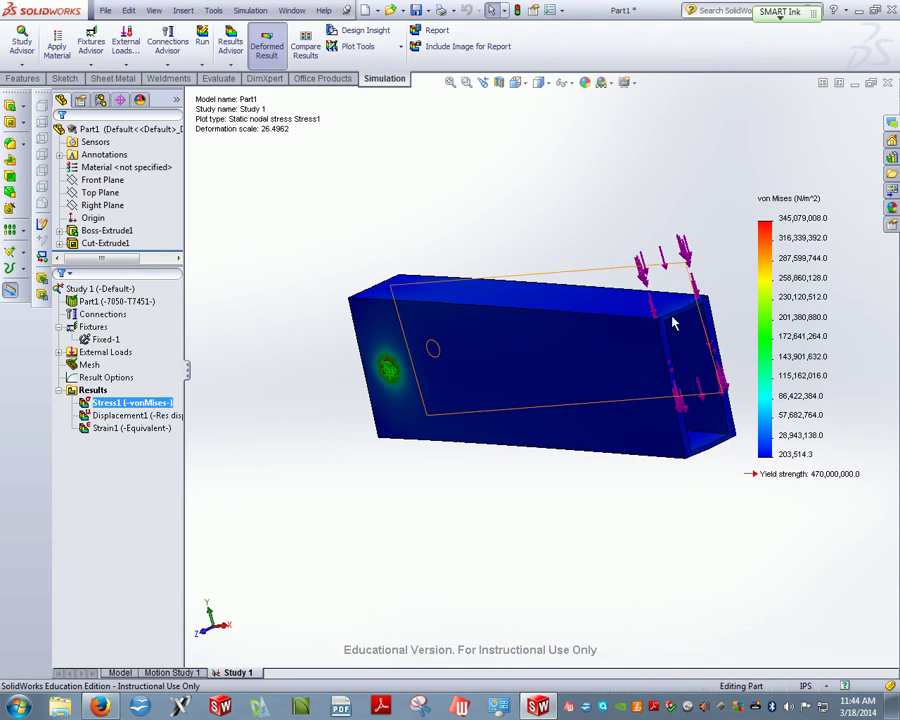
middle_click_drag(436, 382, 569, 372)
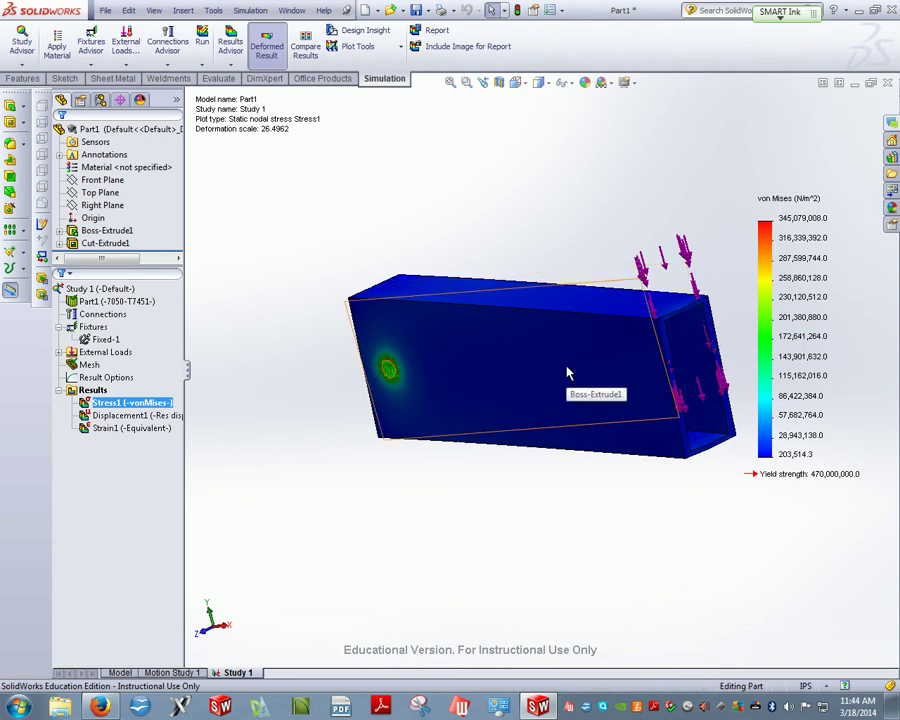
scroll(569, 372, "down", 3)
scroll(231, 376, "down", 2)
scroll(458, 382, "down", 2)
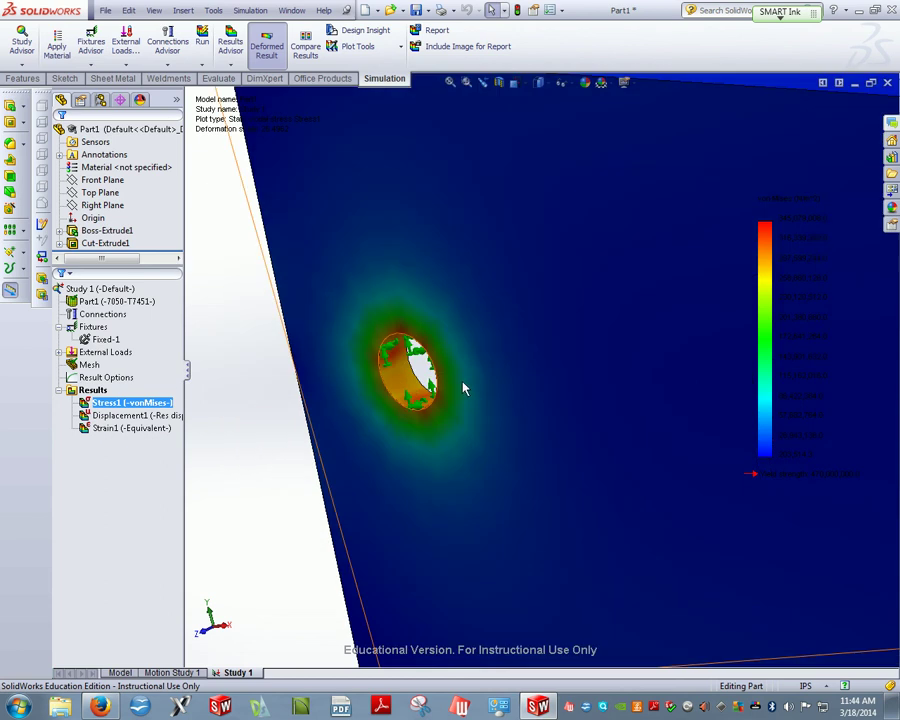
scroll(787, 432, "up", 4)
scroll(721, 426, "up", 5)
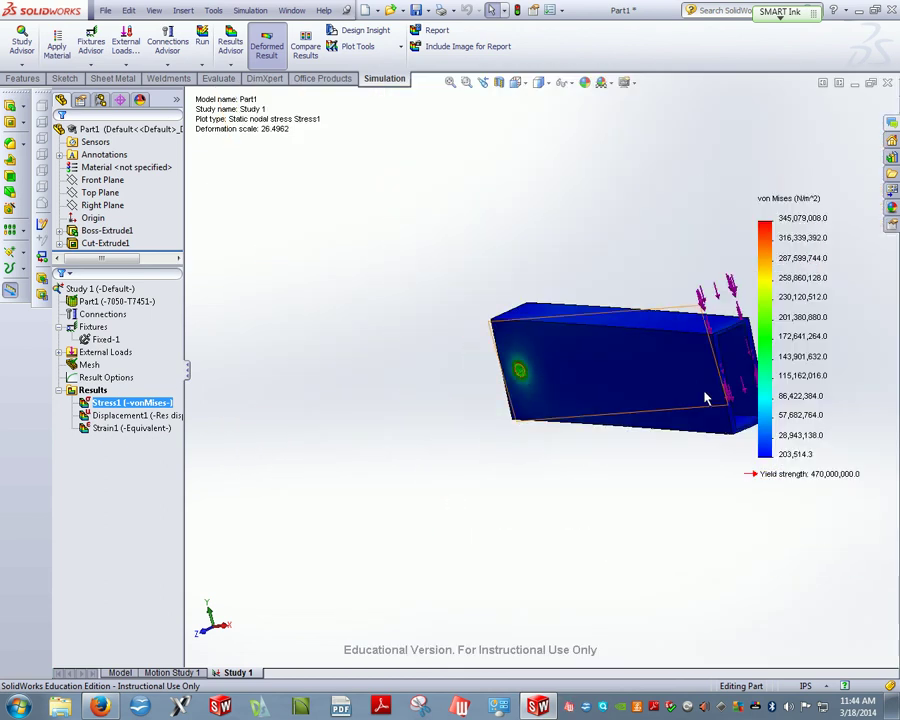
scroll(684, 392, "down", 2)
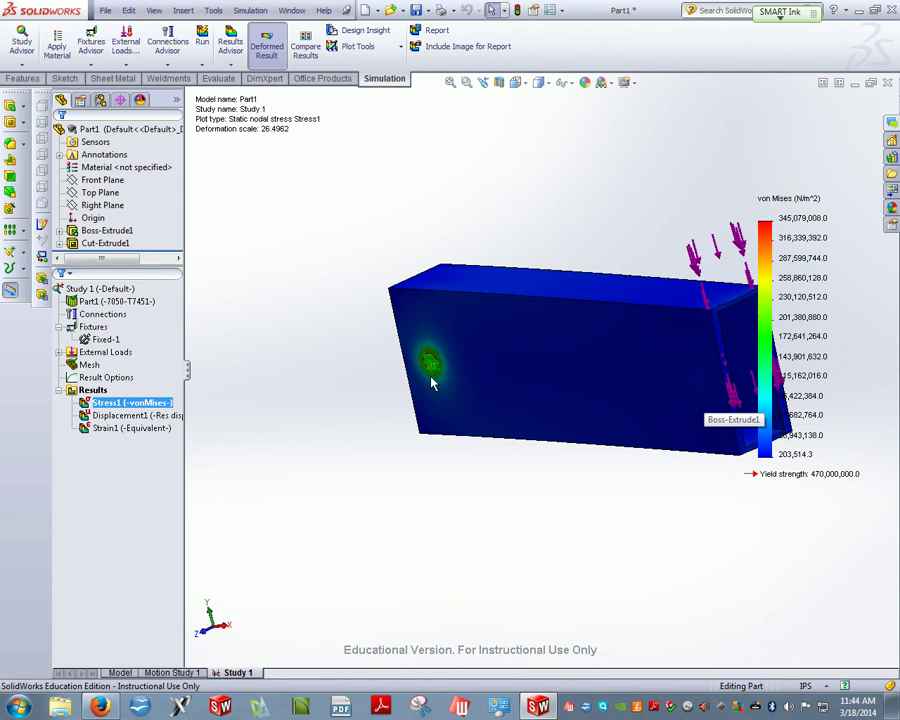
scroll(786, 245, "up", 4)
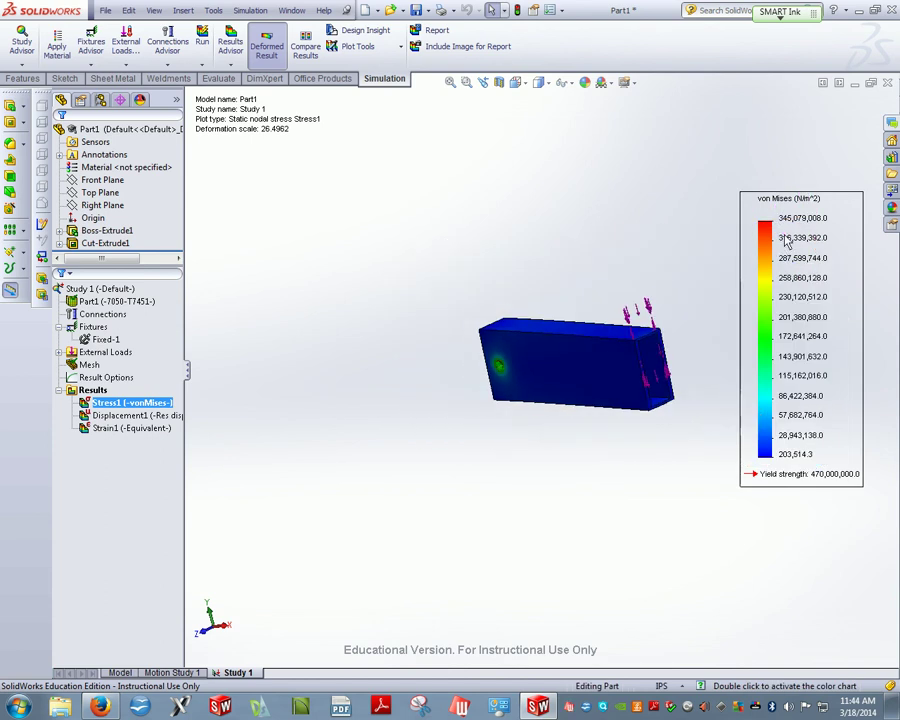
scroll(786, 240, "down", 1)
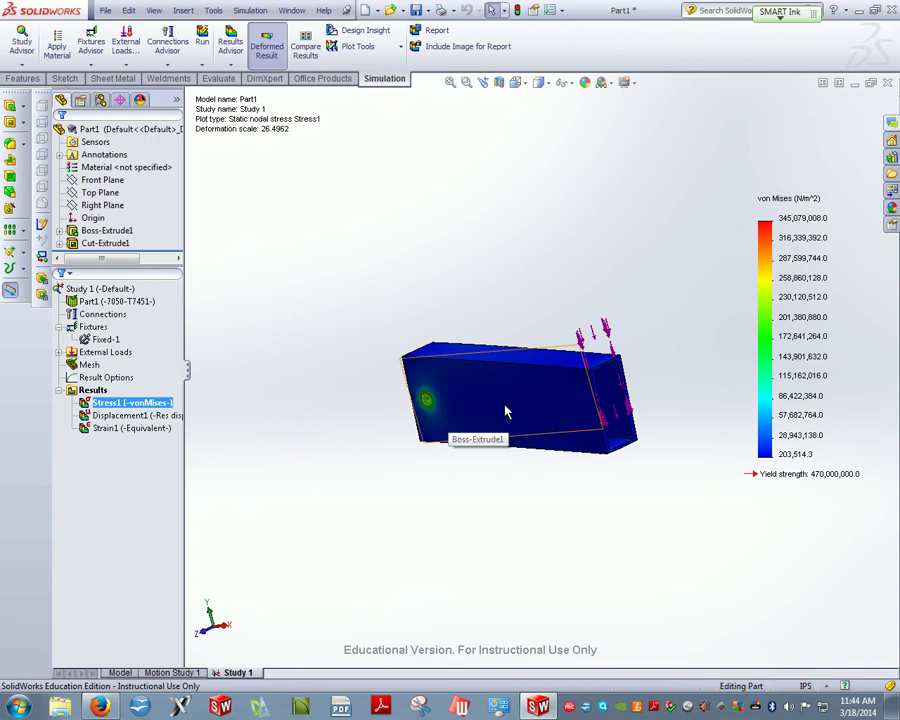
left_click(112, 290)
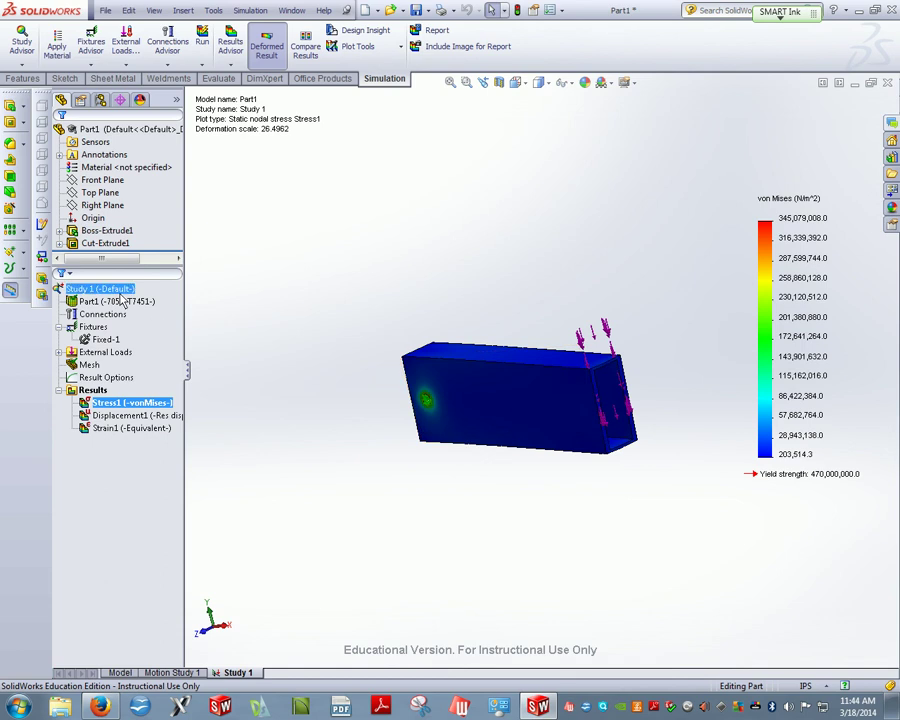